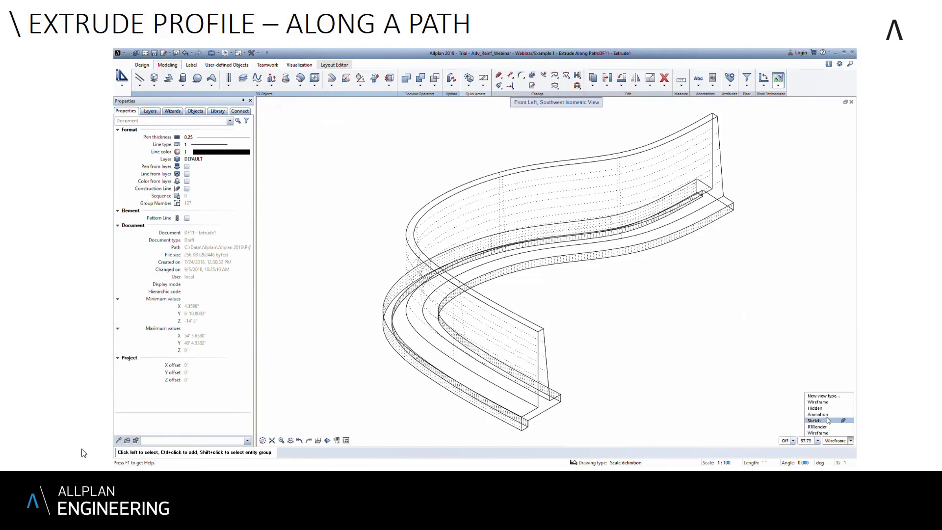
- Display the extruded curved retaining wall in the Animation view type and orbit around it to inspect its shape
left_click(817, 415)
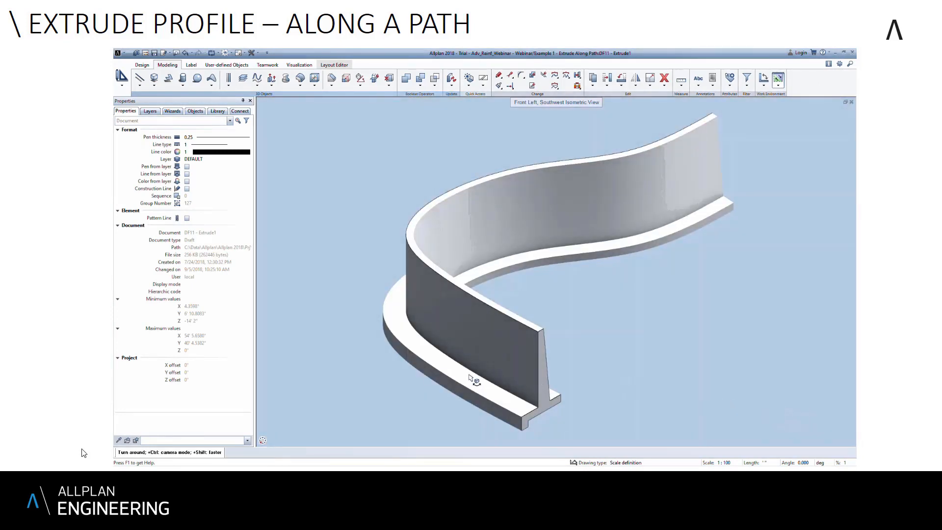
mouse_move(479, 381)
left_mouse_down()
mouse_move(810, 389)
mouse_move(761, 442)
mouse_move(829, 418)
left_mouse_up()
mouse_move(586, 333)
left_mouse_down()
mouse_move(576, 372)
mouse_move(684, 374)
mouse_move(490, 322)
mouse_move(389, 355)
mouse_move(368, 376)
mouse_move(307, 332)
mouse_move(260, 315)
left_mouse_up()
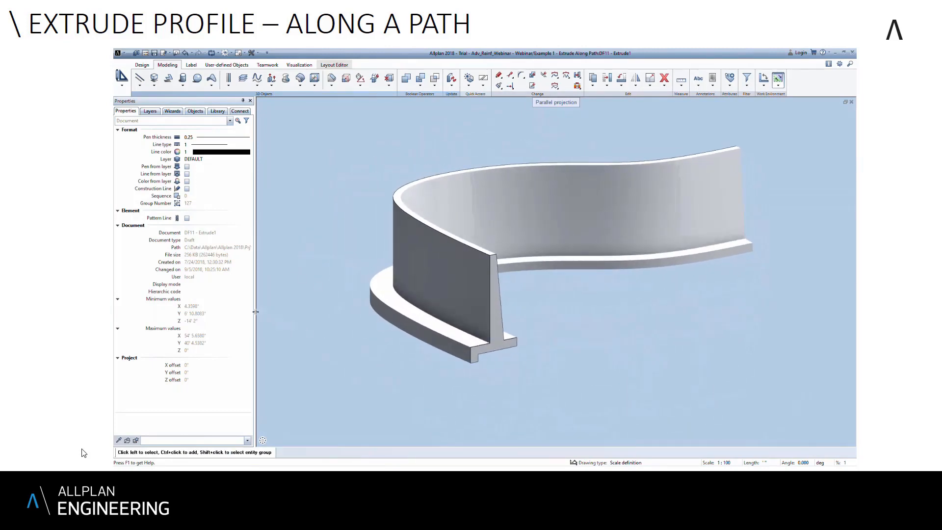
left_click(55, 436)
mouse_move(139, 449)
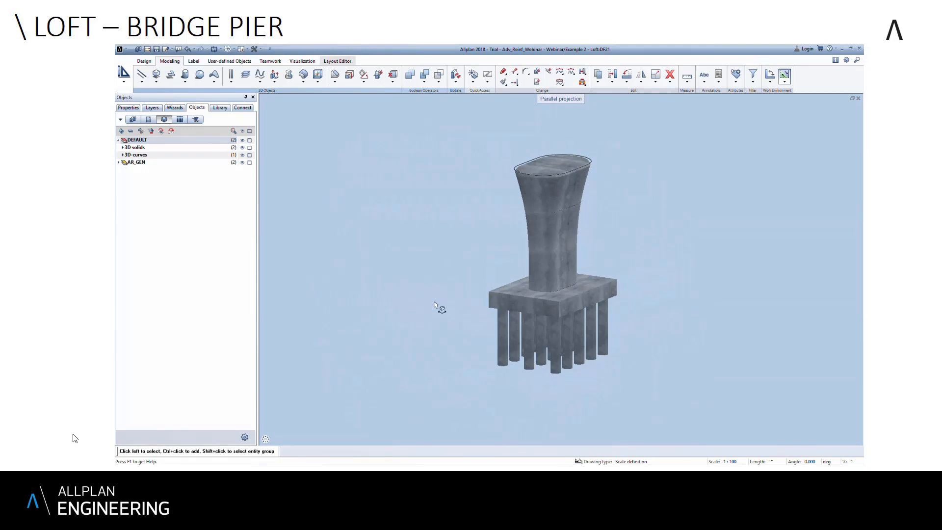
mouse_move(116, 464)
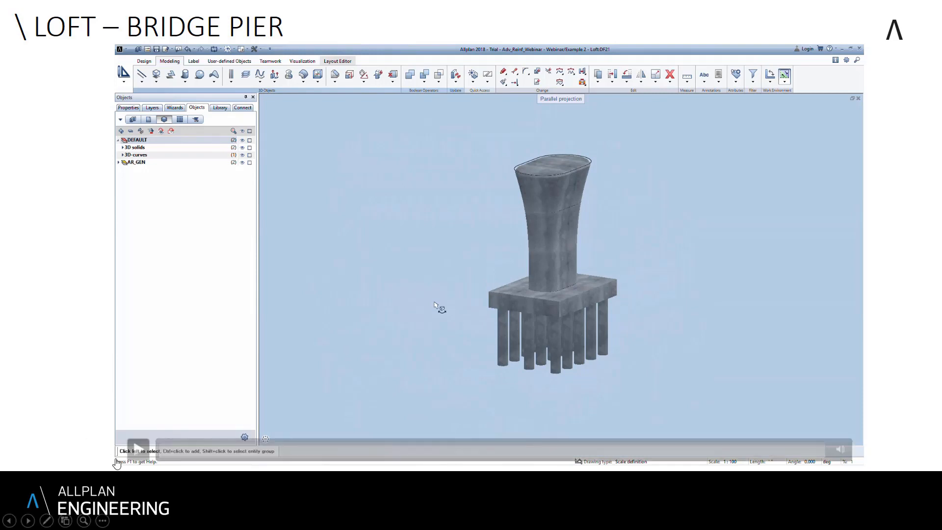
key("Right")
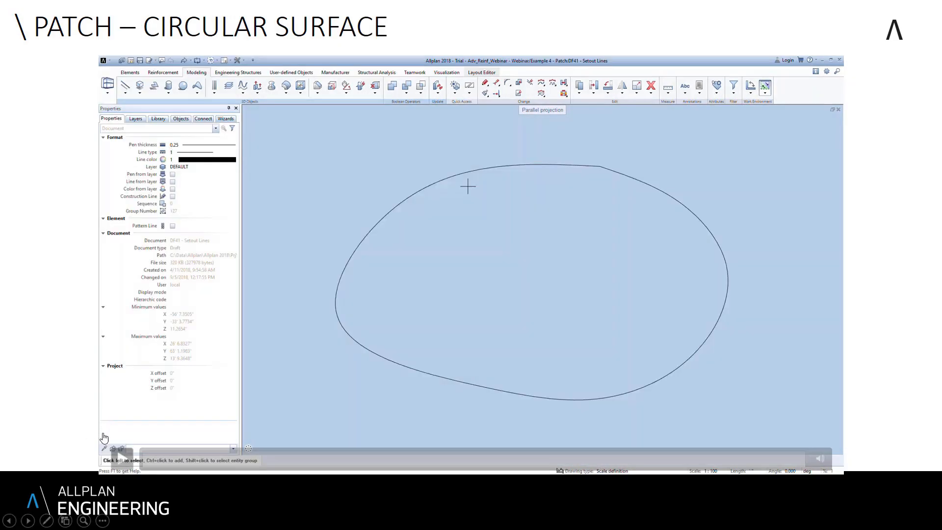
left_click(121, 458)
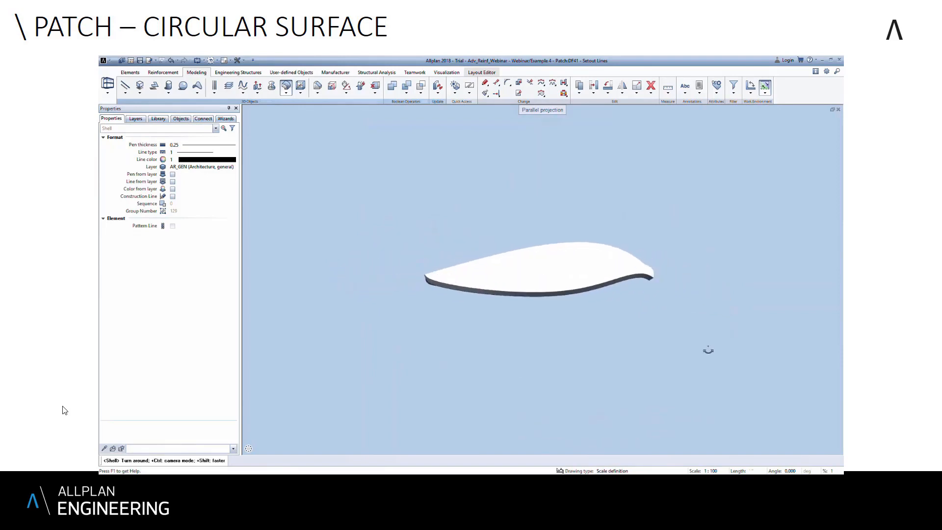
left_click(64, 411)
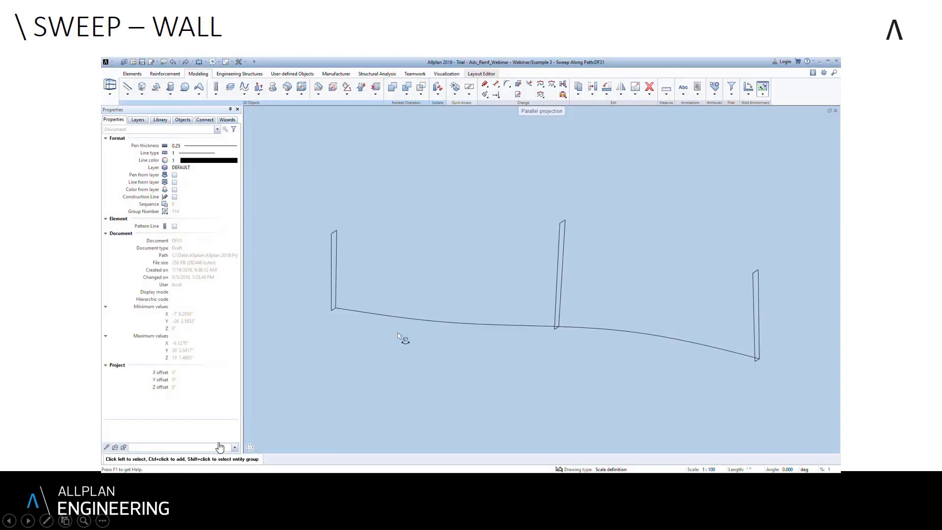
mouse_move(177, 448)
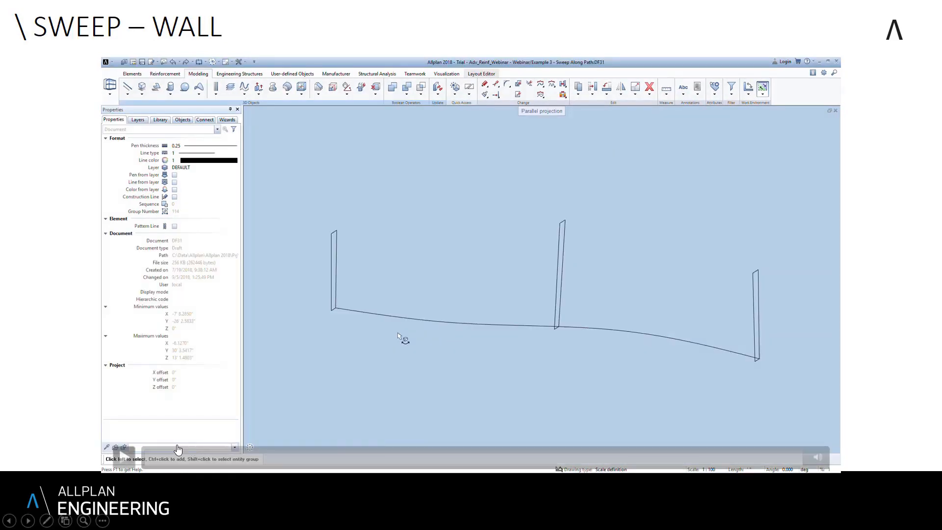
left_click(124, 460)
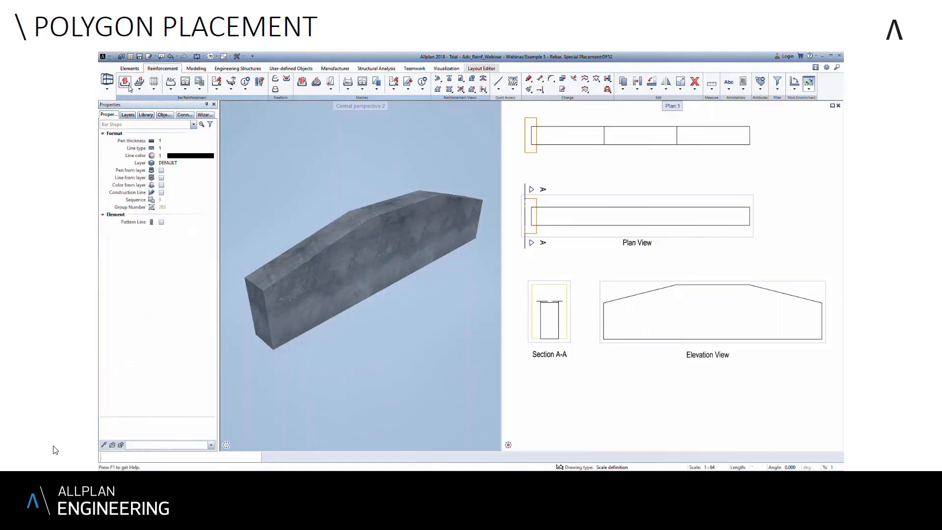
- Start a new reinforcement bar shape and choose the closed stirrup from the shape selection
left_click(129, 86)
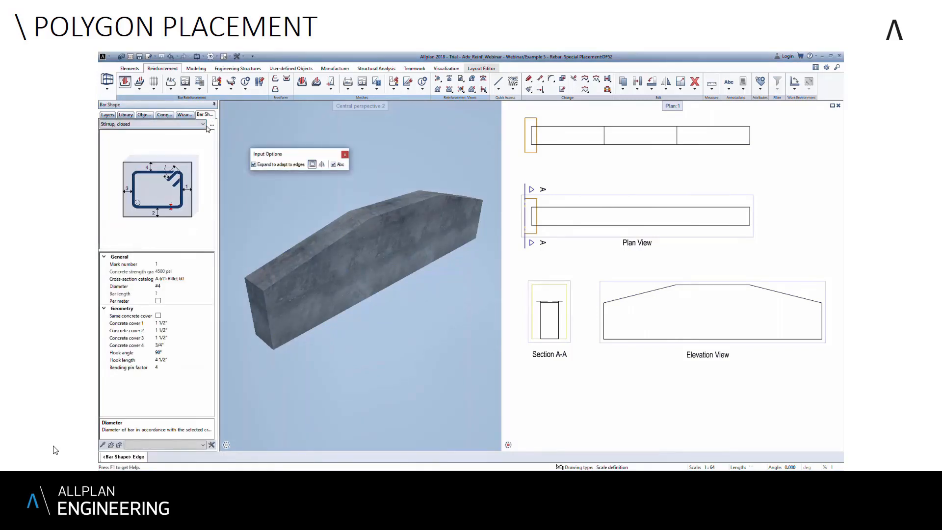
left_click(204, 124)
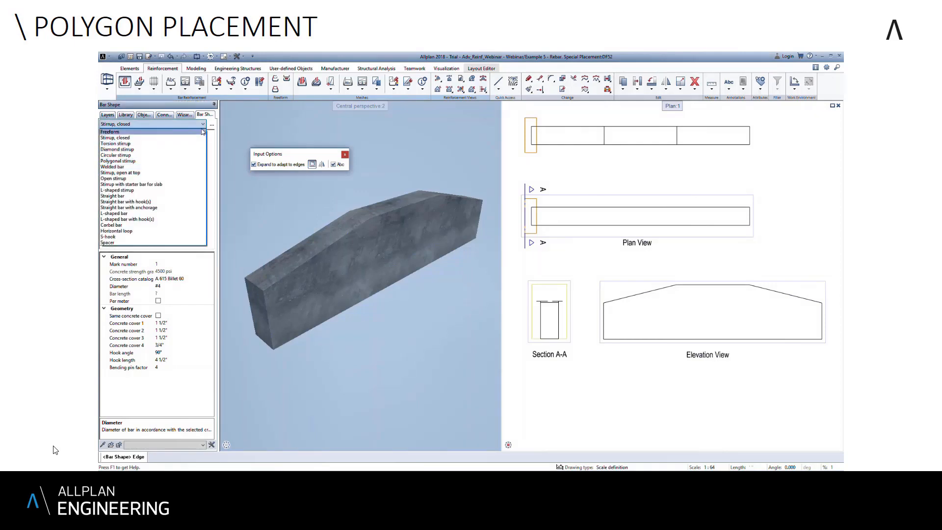
left_click(213, 128)
left_click(212, 124)
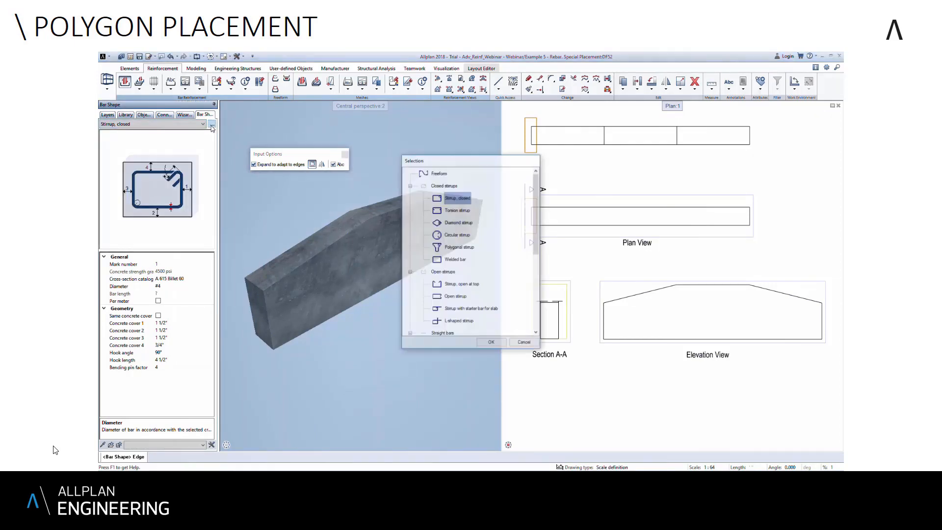
left_click(531, 210)
mouse_move(540, 208)
left_mouse_down()
mouse_move(543, 244)
mouse_move(540, 199)
left_mouse_up()
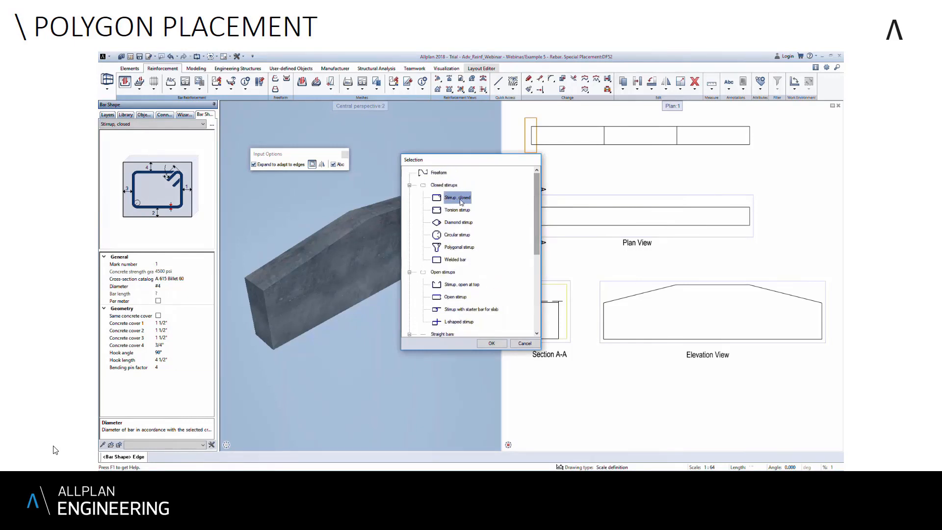
double_click(460, 199)
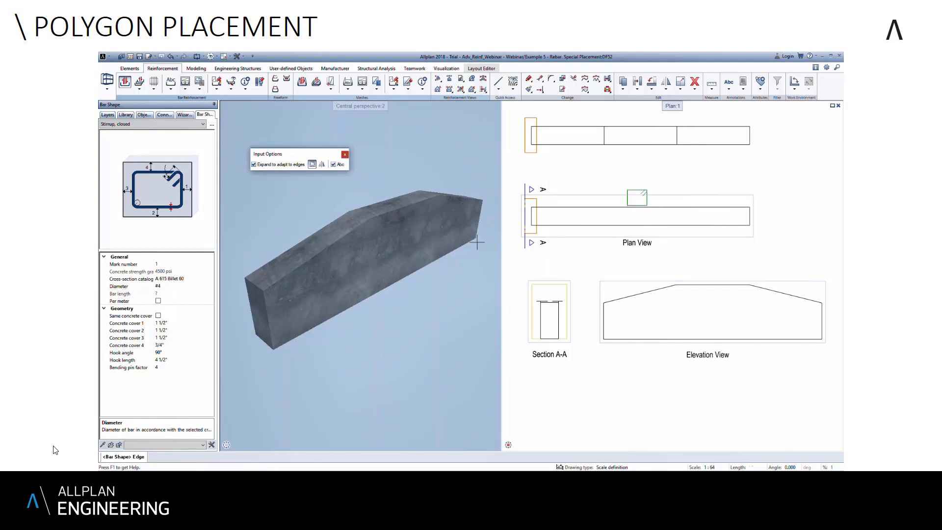
- Fit the closed stirrup into the beam outline in Section A-A, expanding it to the concrete edges
scroll(534, 328, "up", 2)
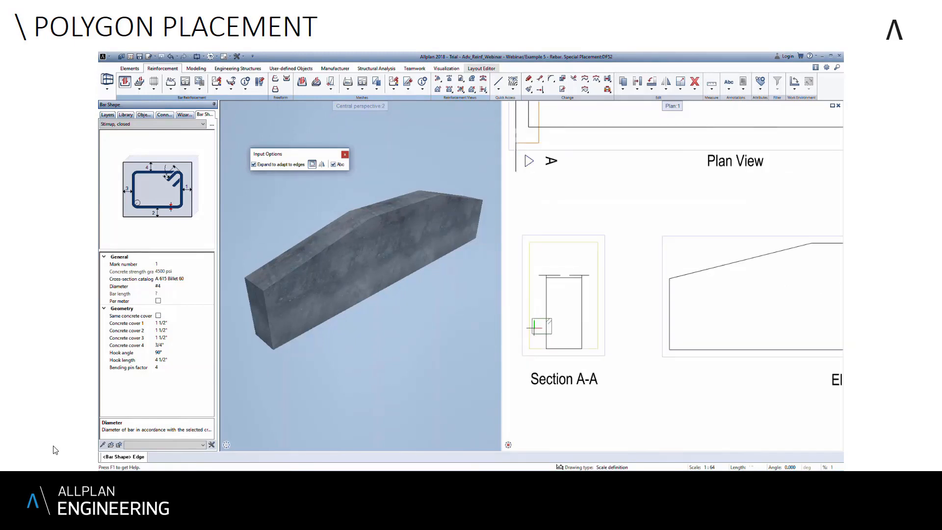
scroll(535, 327, "up", 2)
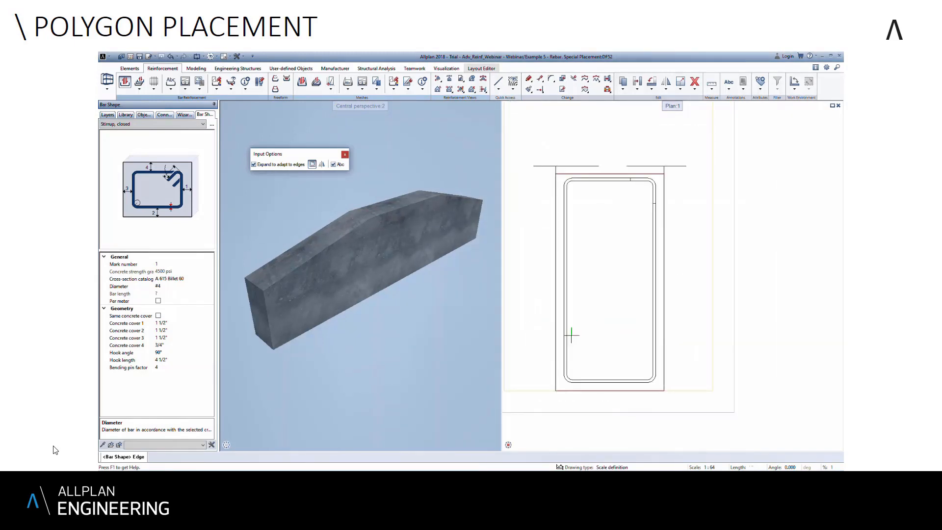
left_click(572, 335)
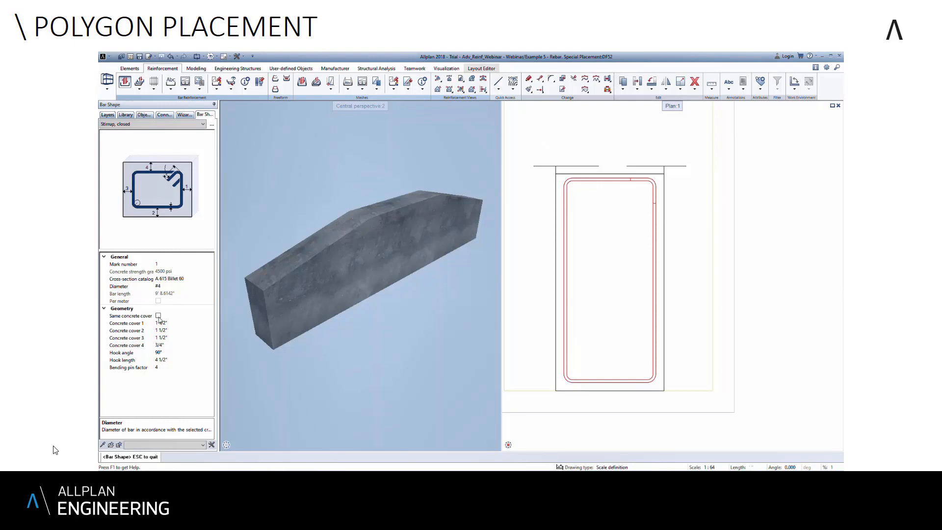
- Keep individual concrete covers for the stirrup, set concrete cover 4 to 3/4", and finish the bar shape
left_click(158, 316)
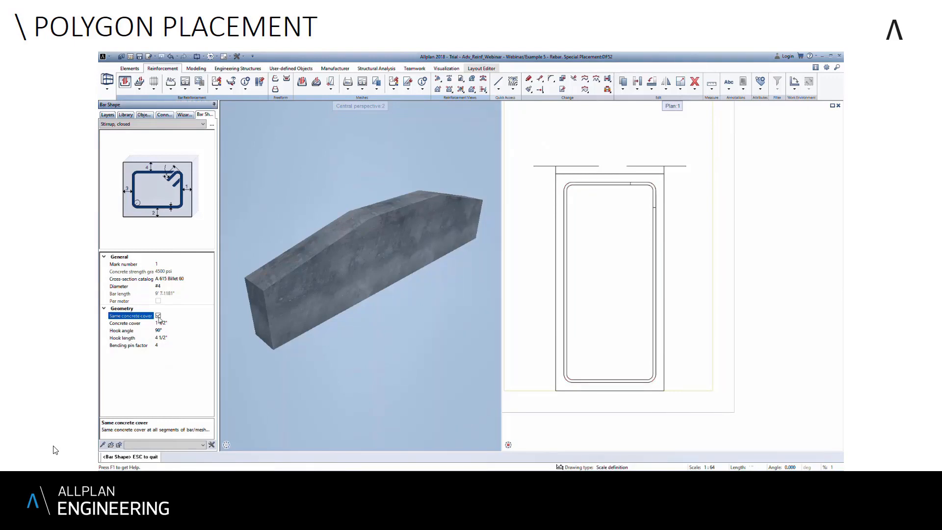
left_click(158, 316)
left_click(178, 346)
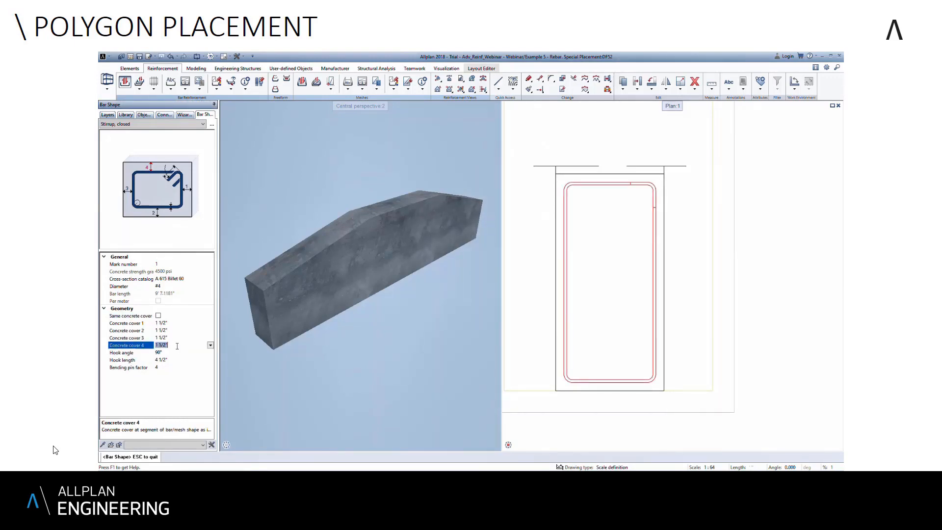
left_click(210, 346)
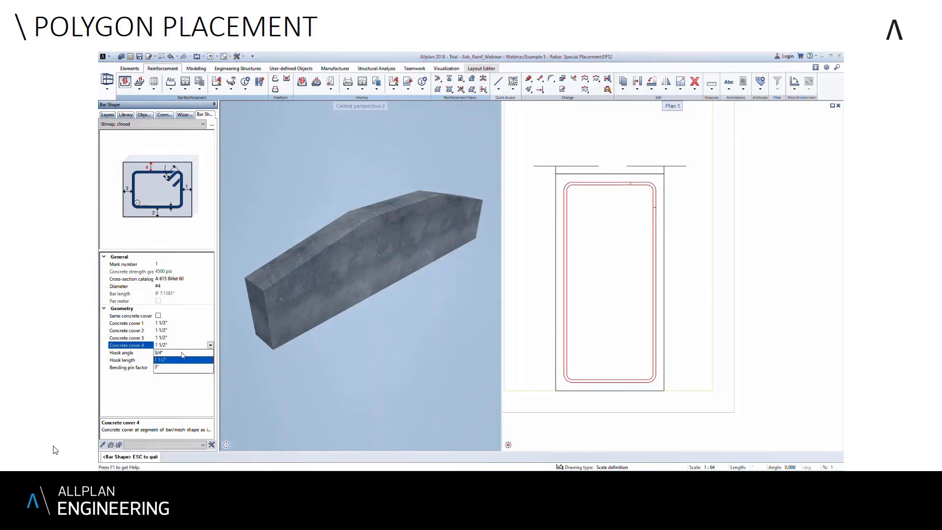
left_click(181, 354)
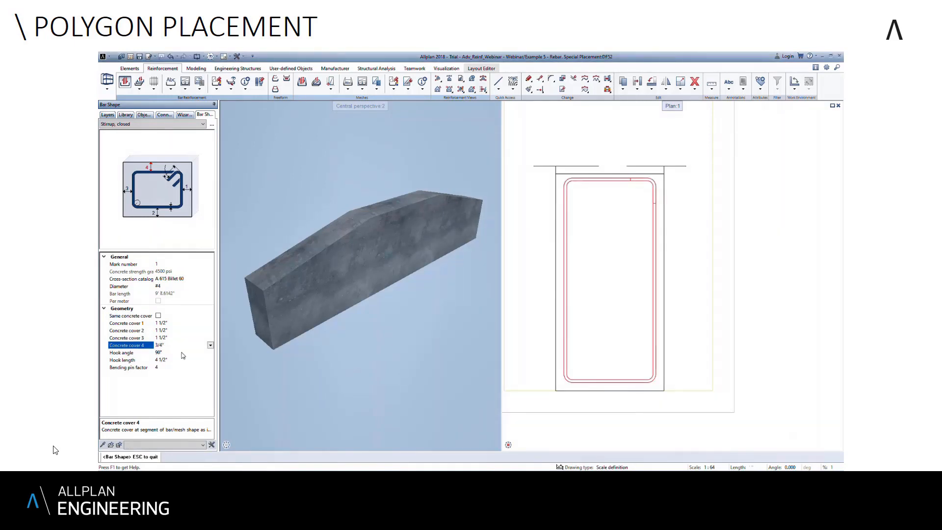
middle_click_drag(629, 309, 633, 295)
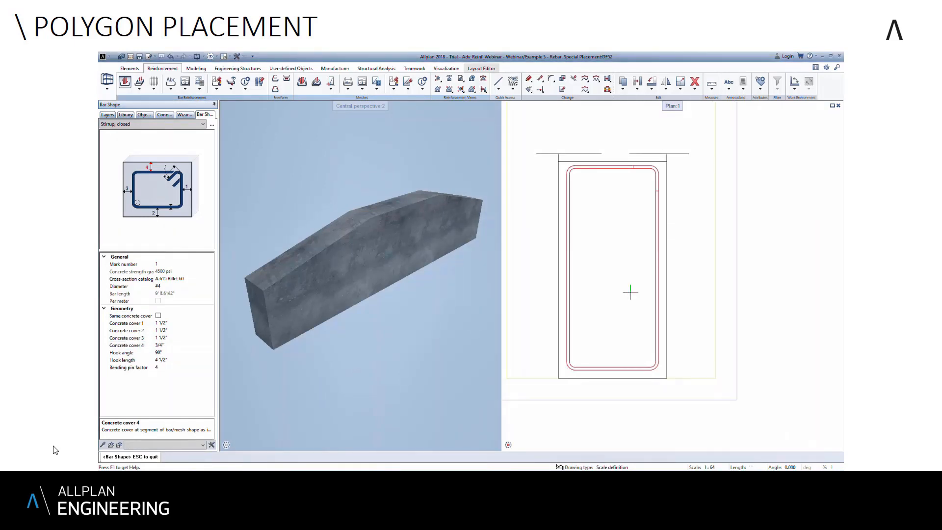
scroll(631, 293, "down", 2)
key("Escape")
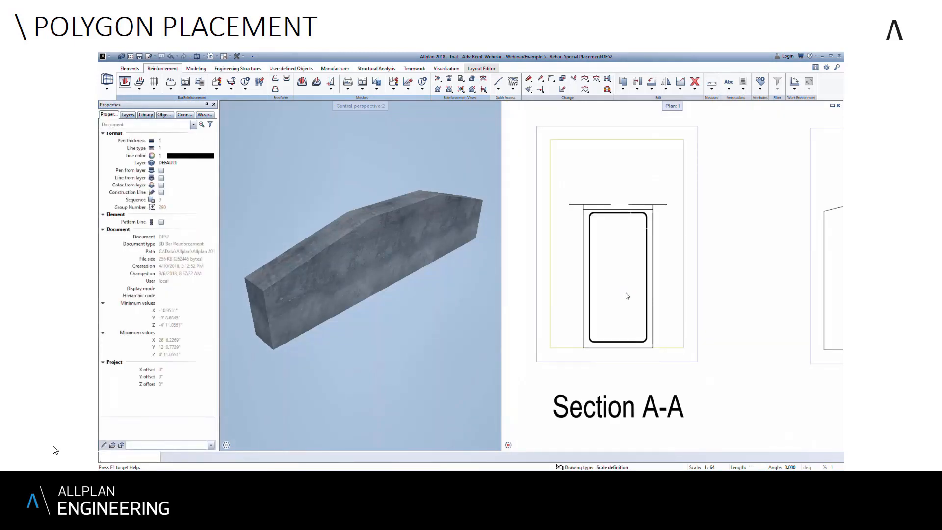
- Place the stirrup's mark number label to the left of Section A-A with a horizontal leader
scroll(619, 287, "down", 1)
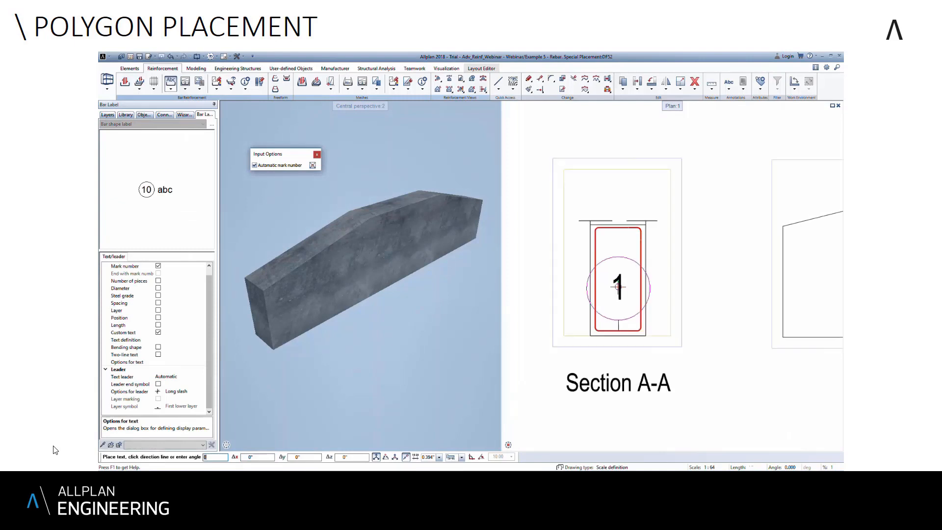
scroll(619, 287, "down", 2)
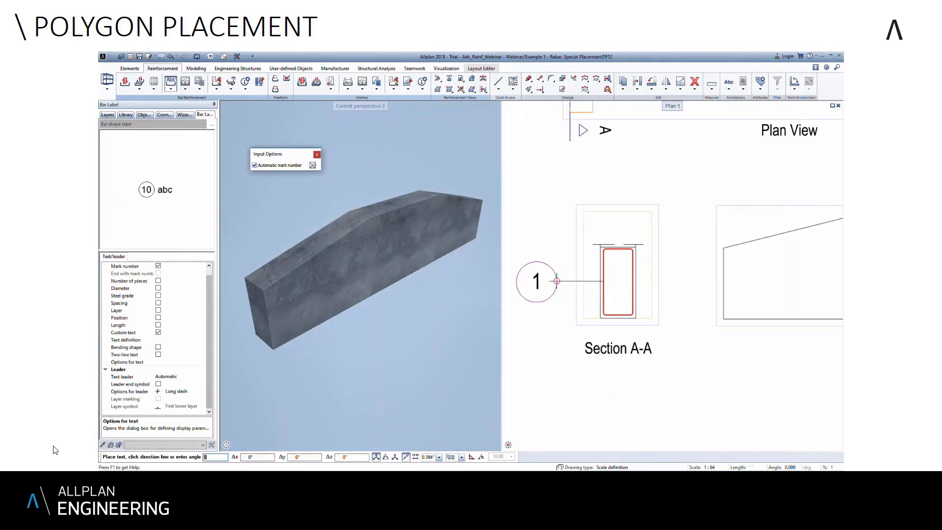
left_click(557, 280)
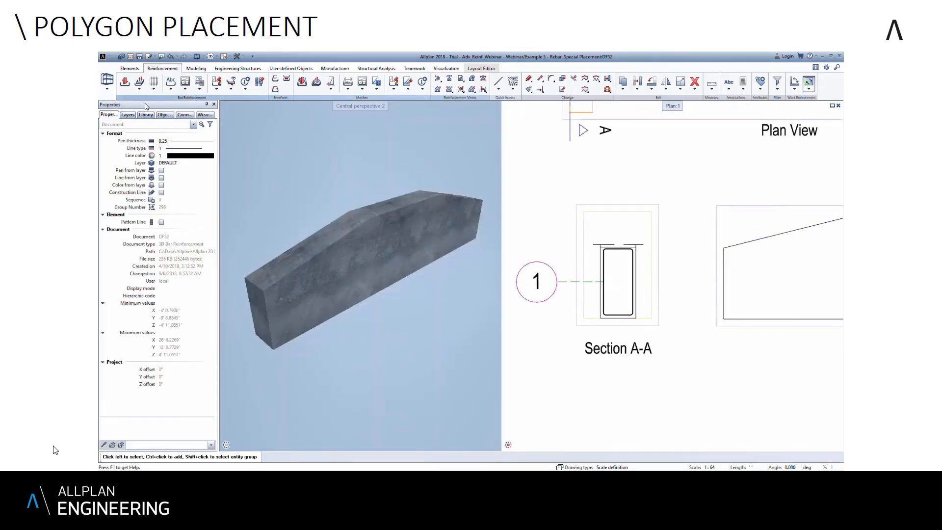
- Start a polygonal special placement of the mark 1 stirrup and define its section line across the beam in Section A-A
left_click(145, 92)
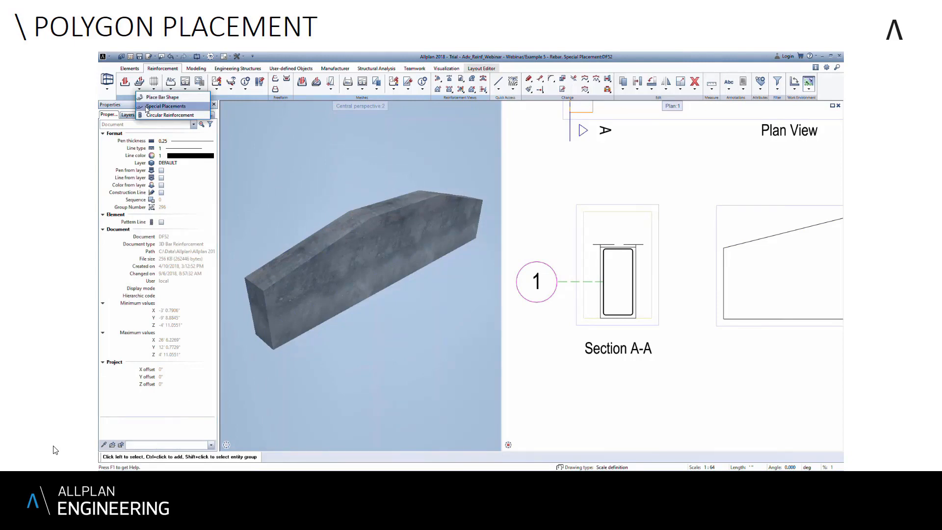
left_click(143, 108)
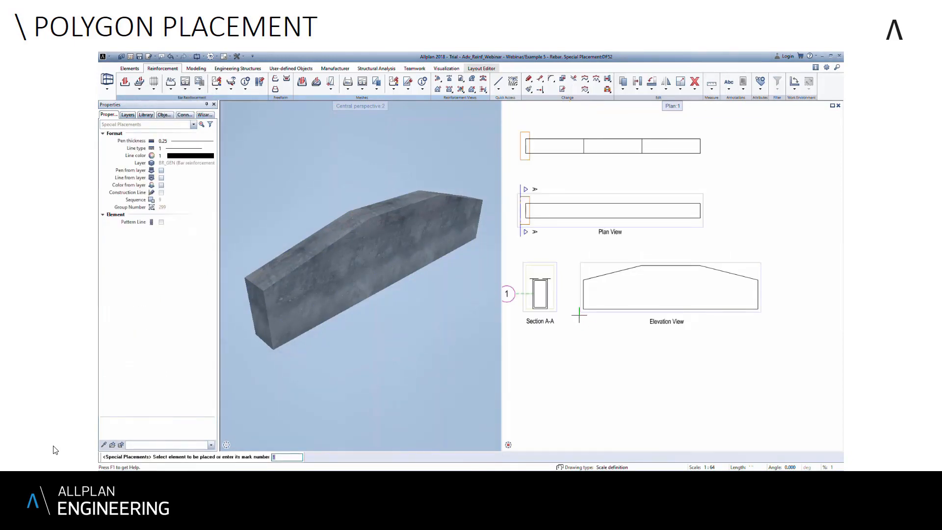
key("Return")
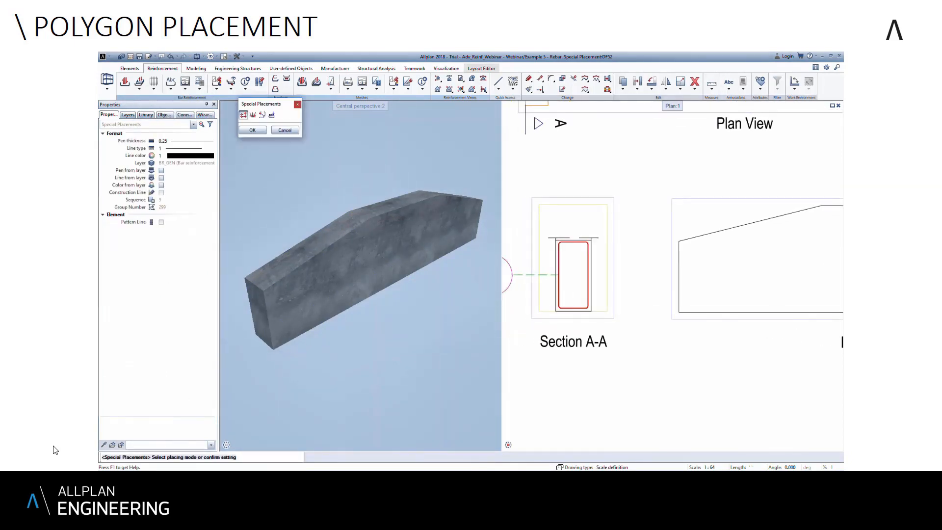
left_click(260, 132)
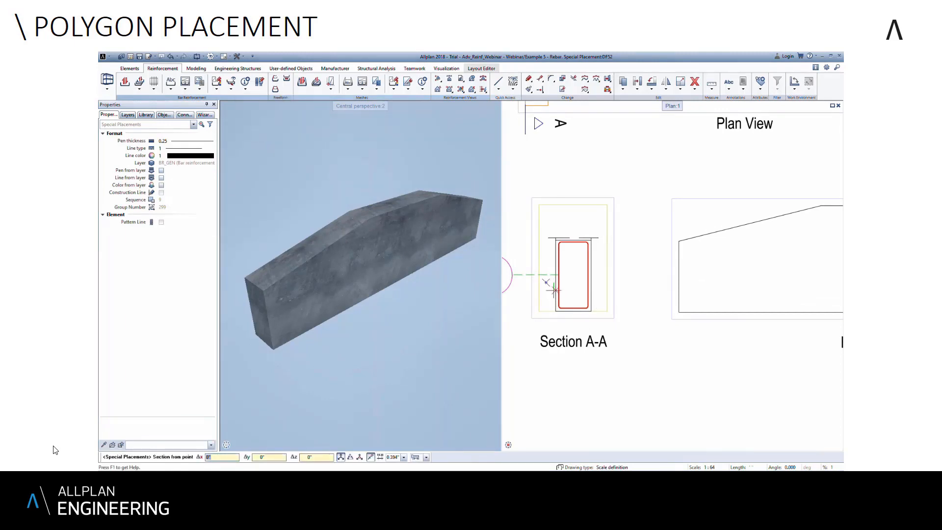
left_click(589, 291)
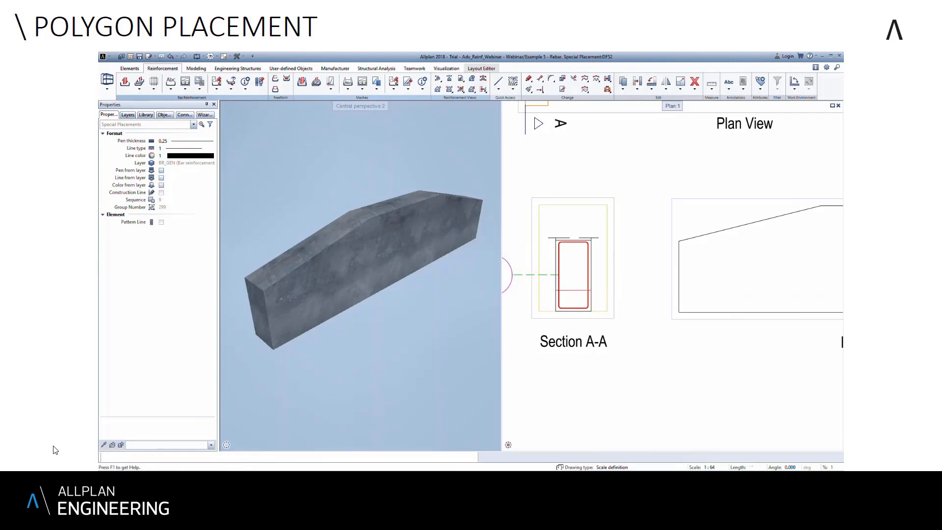
- Trace the closed placing polygon around the beam's corners in the Elevation View with a 1 1/2" concrete cover
middle_click_drag(696, 301, 554, 301)
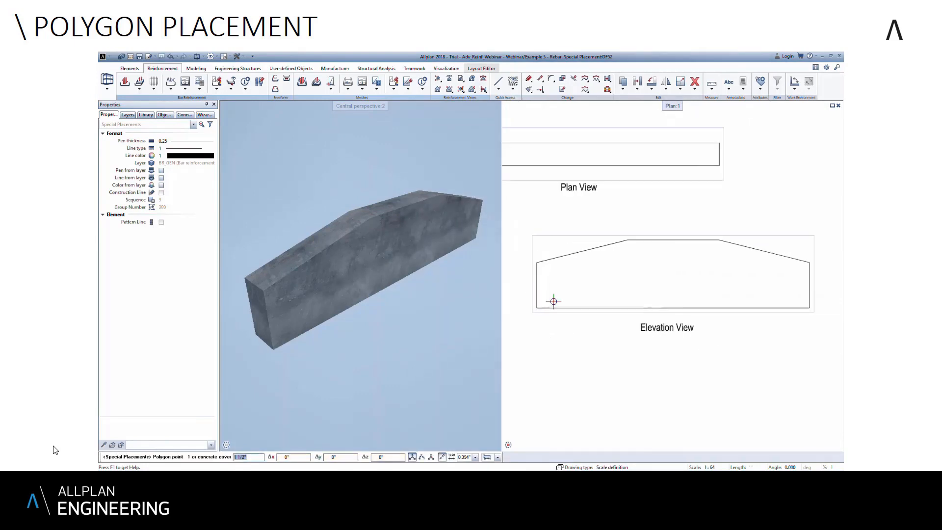
left_click(537, 308)
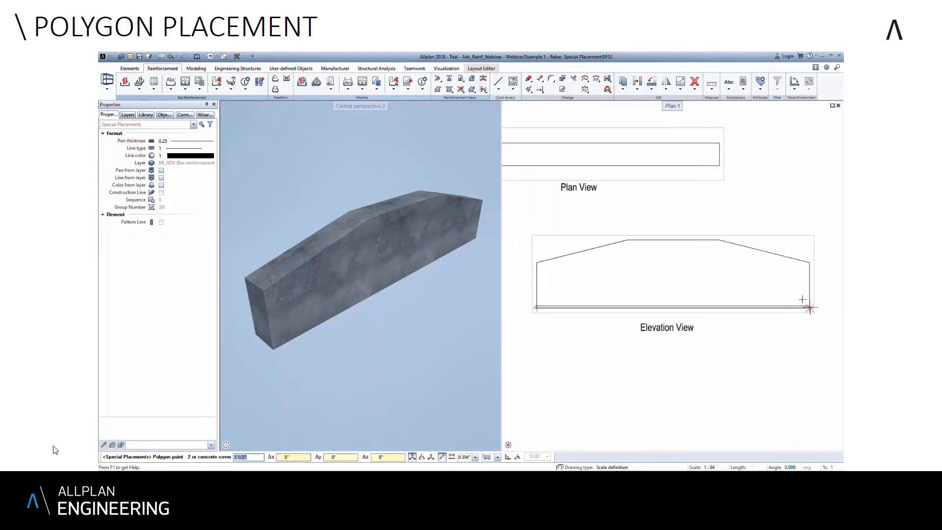
left_click(810, 308)
left_click(810, 263)
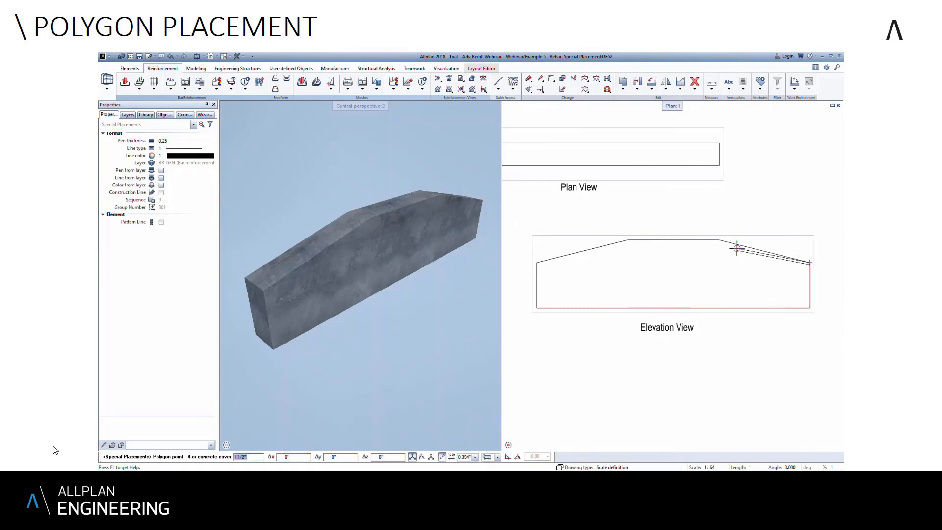
left_click(719, 240)
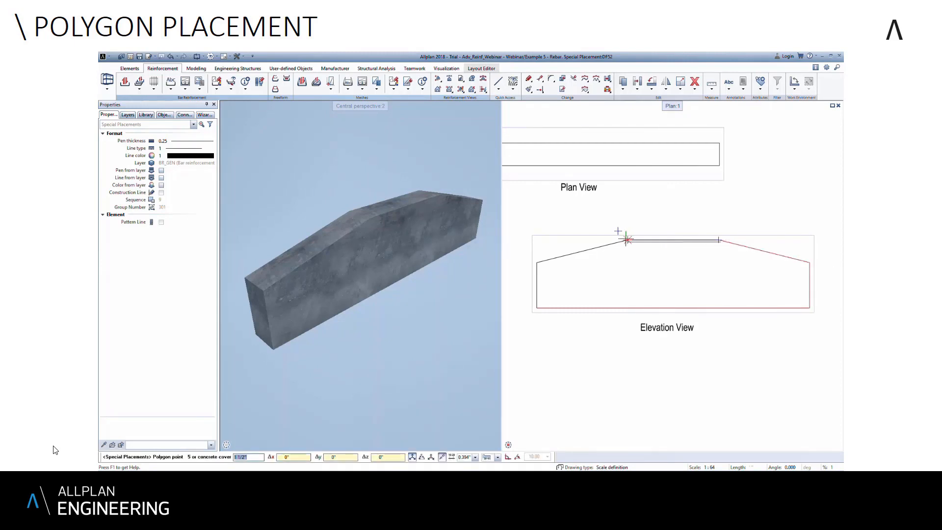
left_click(627, 240)
left_click(536, 262)
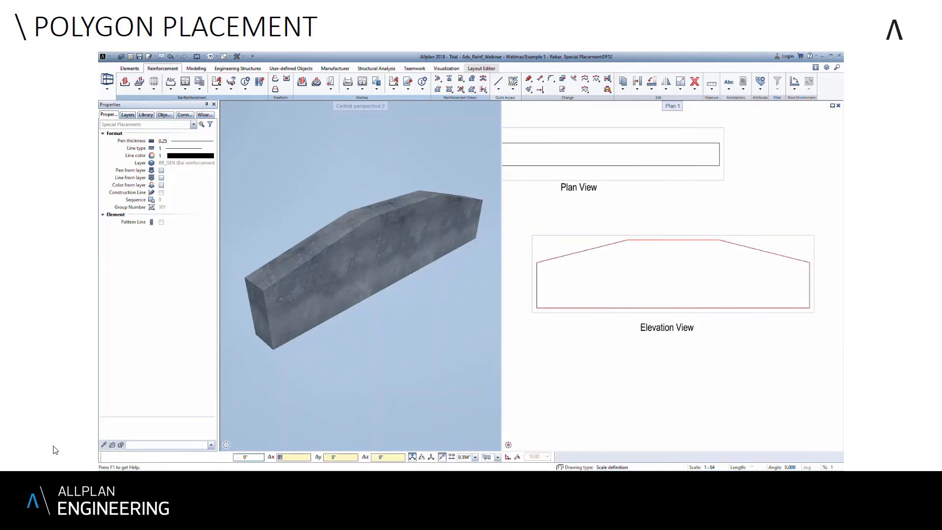
left_click(537, 307)
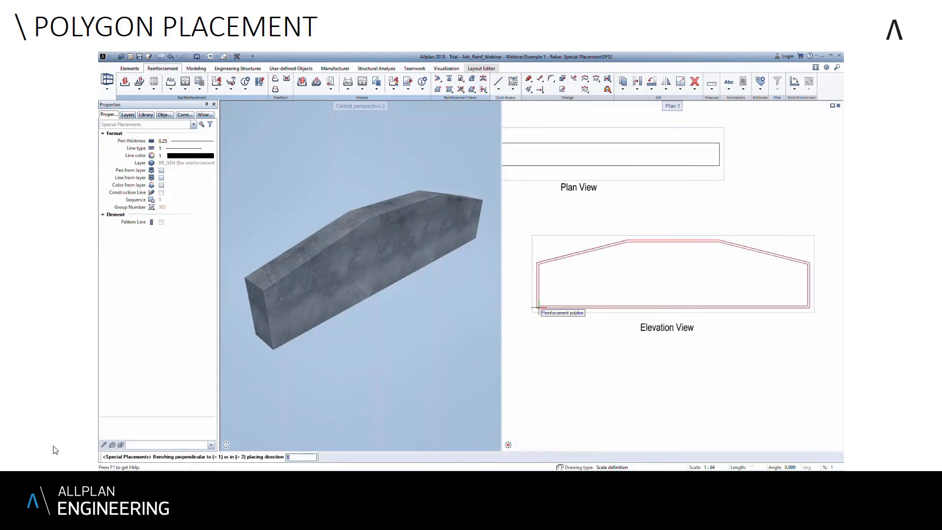
- Accept benching perpendicular to the placing direction with a value of 0 and keep the stirrup's default alignment
key("Return")
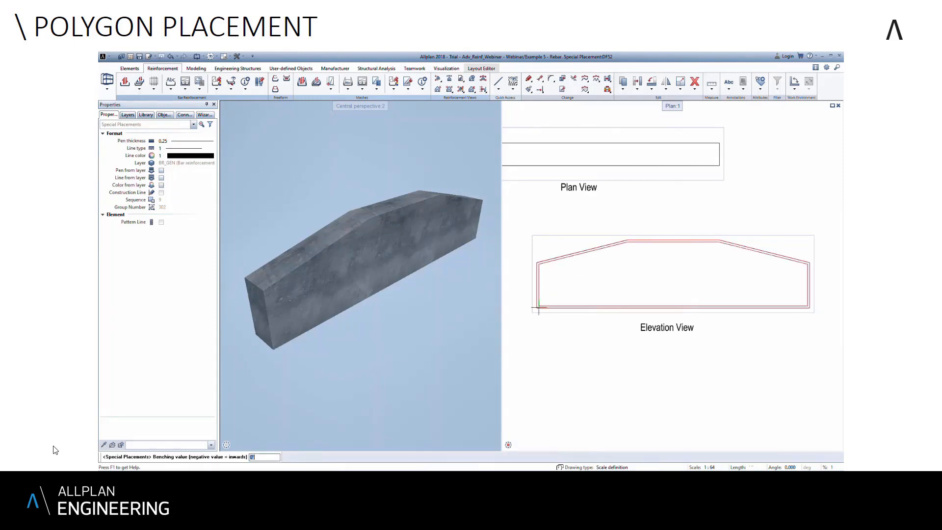
key("Return")
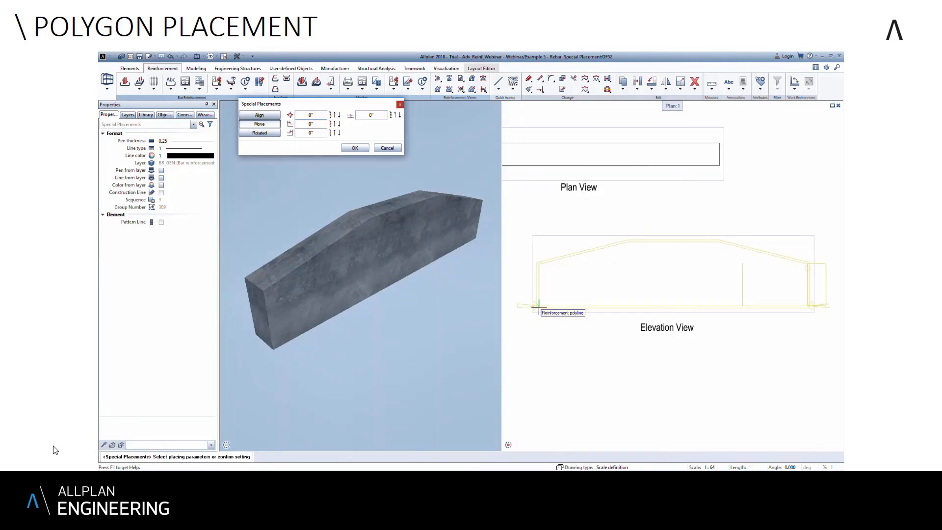
left_click(356, 148)
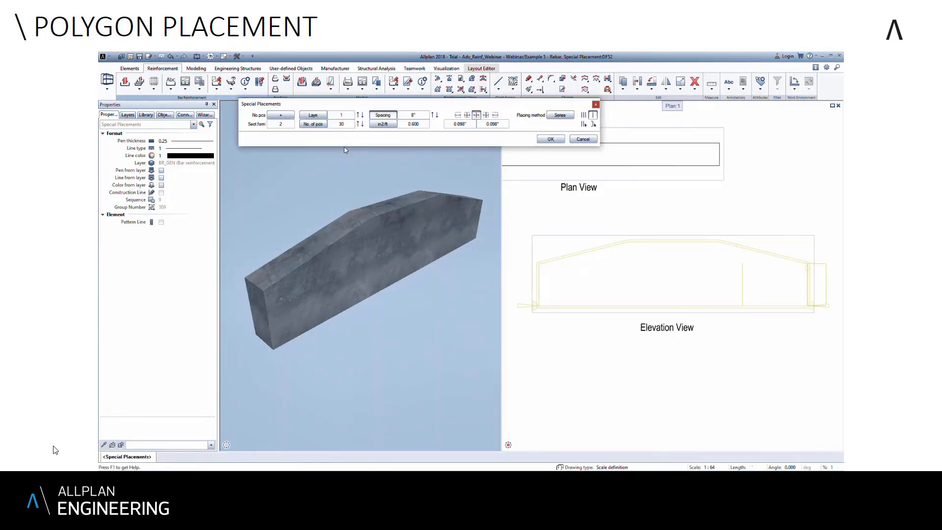
- Set the number of pieces for the stirrup placement to 2
left_click(342, 124)
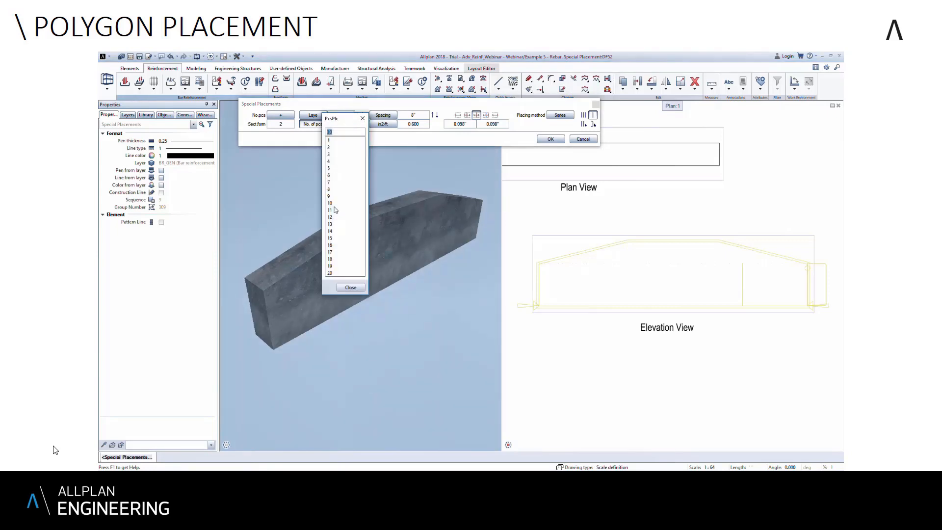
type("2")
left_click(350, 288)
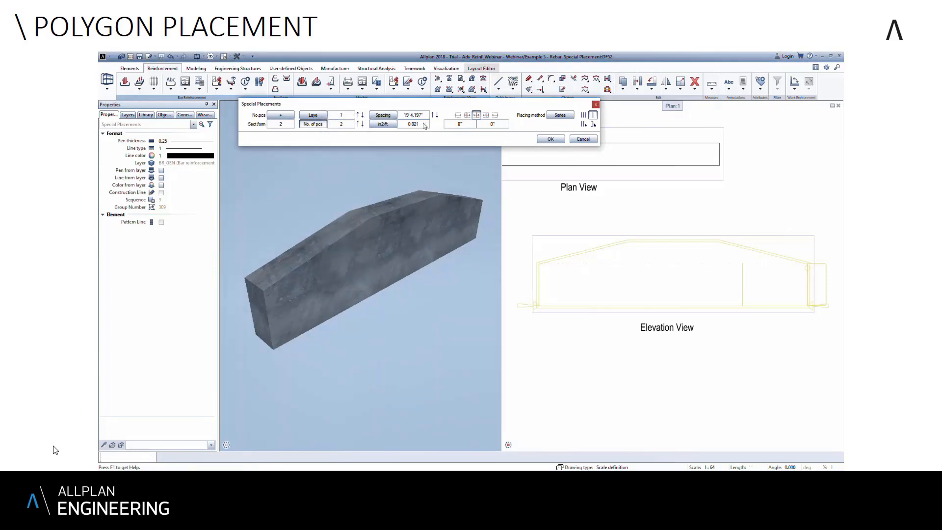
- Set the stirrup spacing to 8" and confirm the placement along the beam
left_click(422, 115)
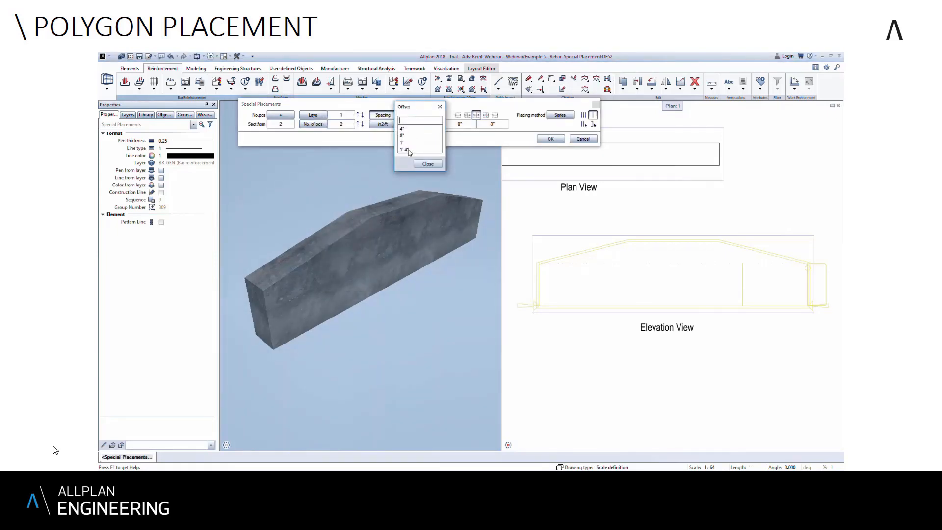
left_click(403, 136)
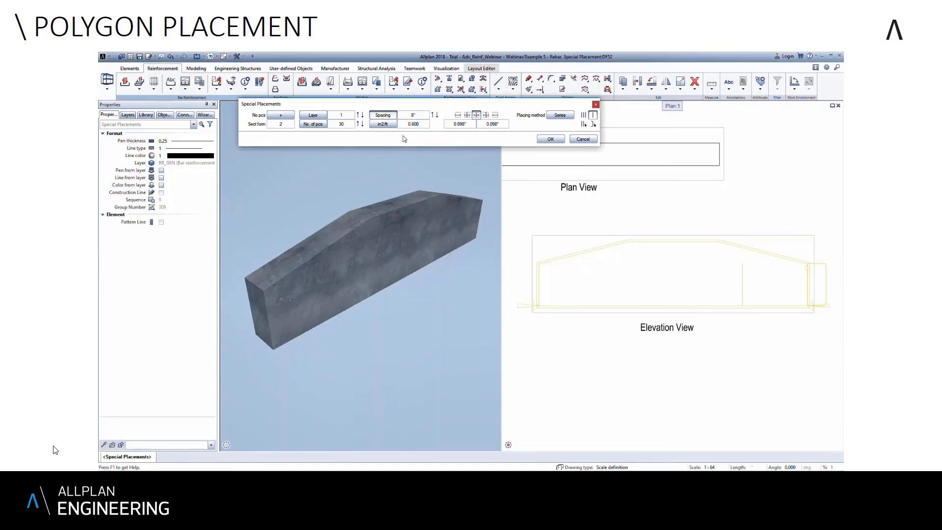
left_click(550, 139)
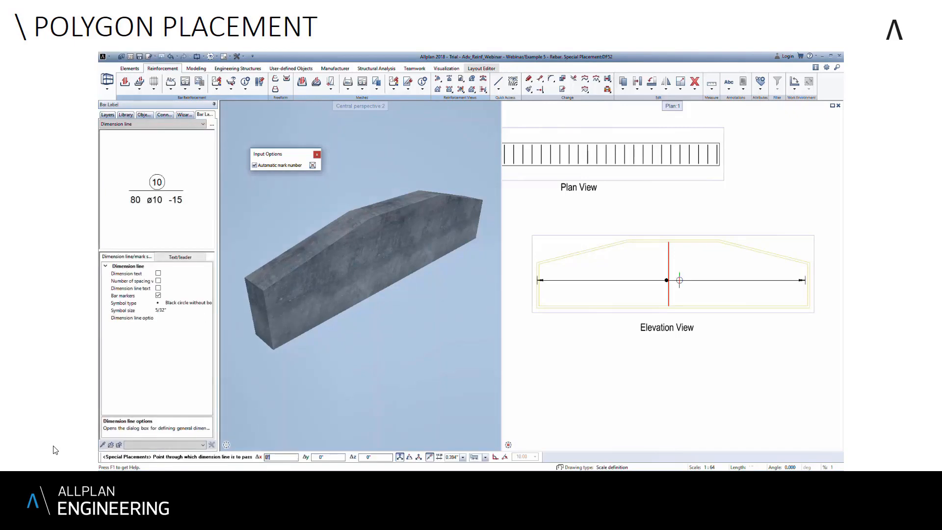
- Place the stirrup dimension line across the Elevation View and its label, without mark number, to the right of the beam
left_click(672, 283)
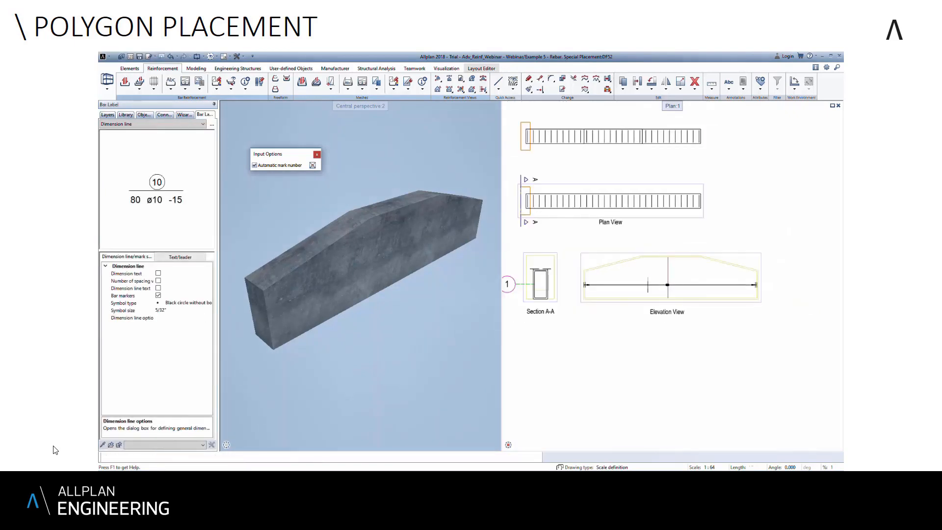
middle_click_drag(804, 286, 738, 281)
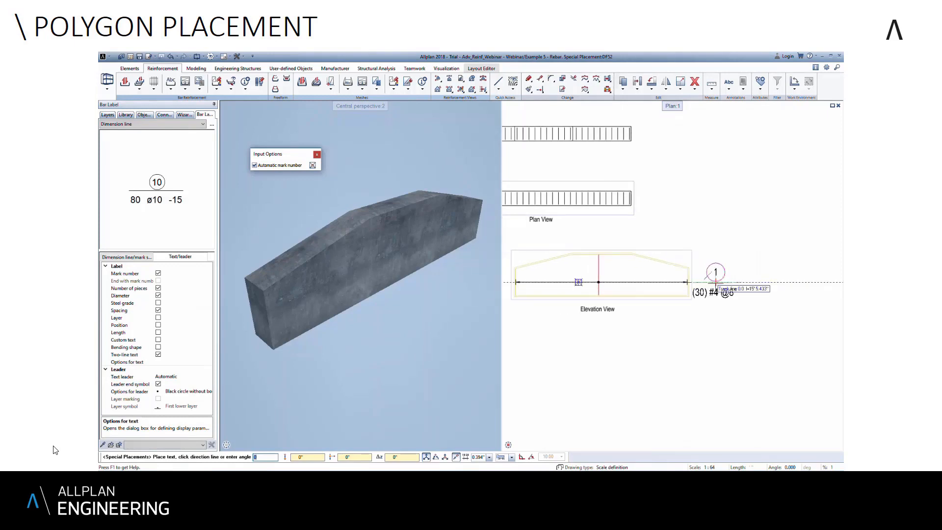
left_click(158, 273)
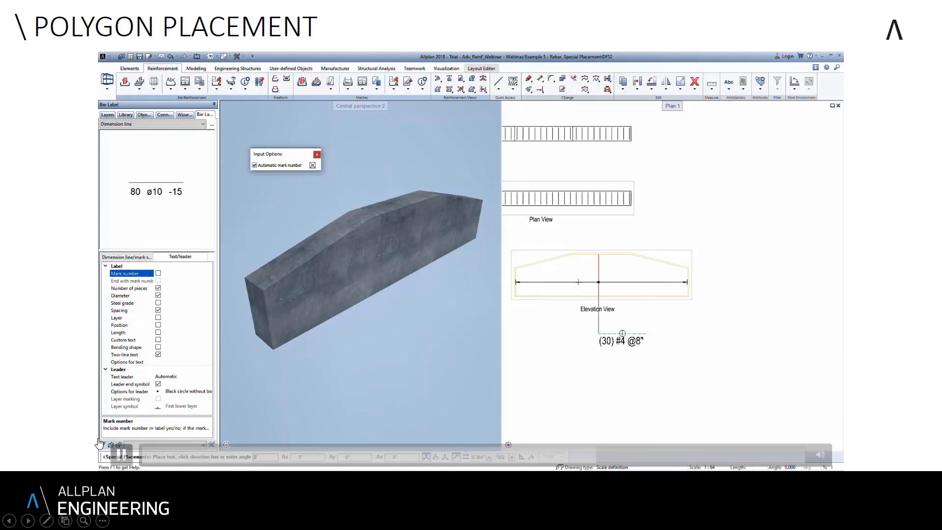
left_click(728, 282)
key("Escape")
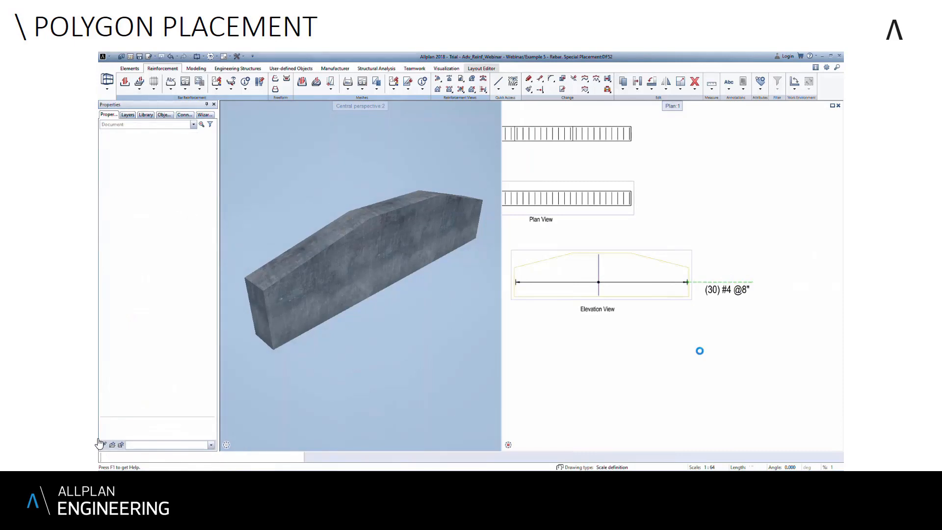
- Examine the stirrups inside the variable-depth beam up close and from below in the 3D view
middle_click_drag(642, 336, 725, 354)
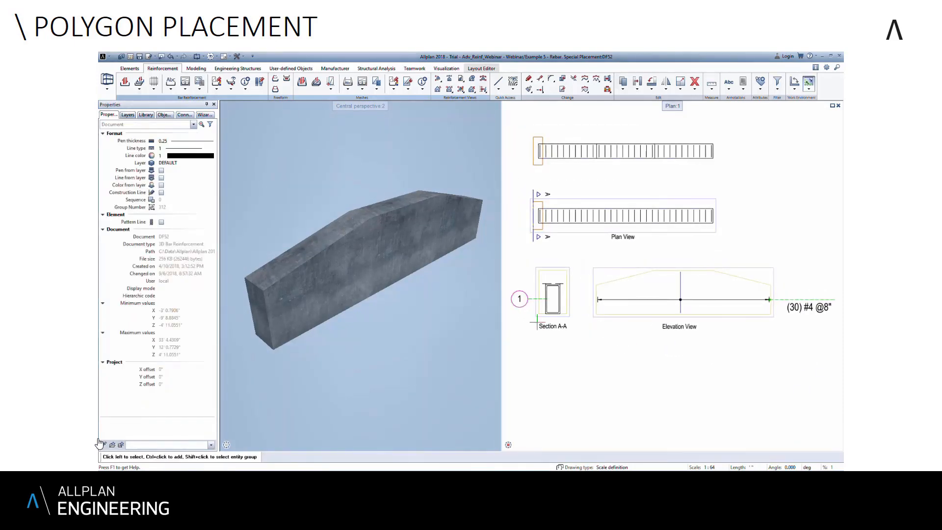
left_click(344, 339)
left_click_drag(362, 337, 319, 238)
scroll(319, 238, "up", 5)
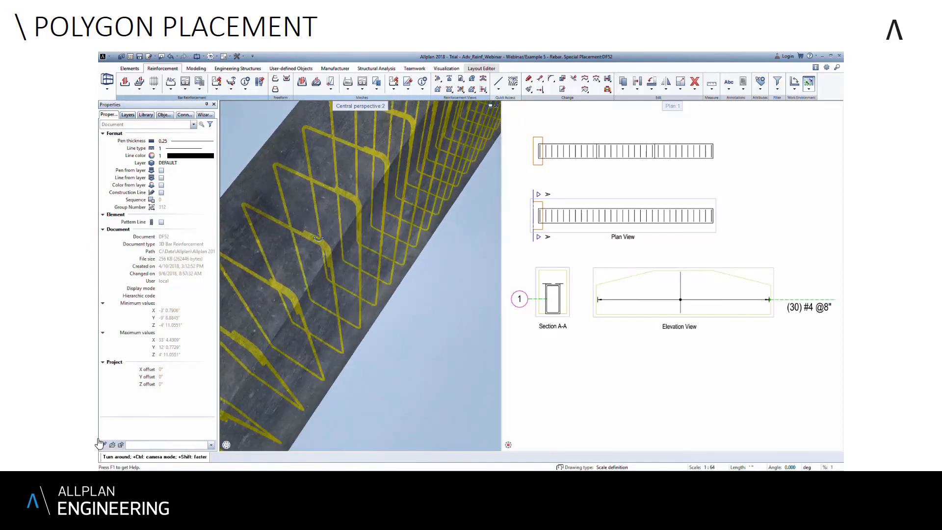
scroll(319, 238, "up", 3)
scroll(319, 238, "down", 8)
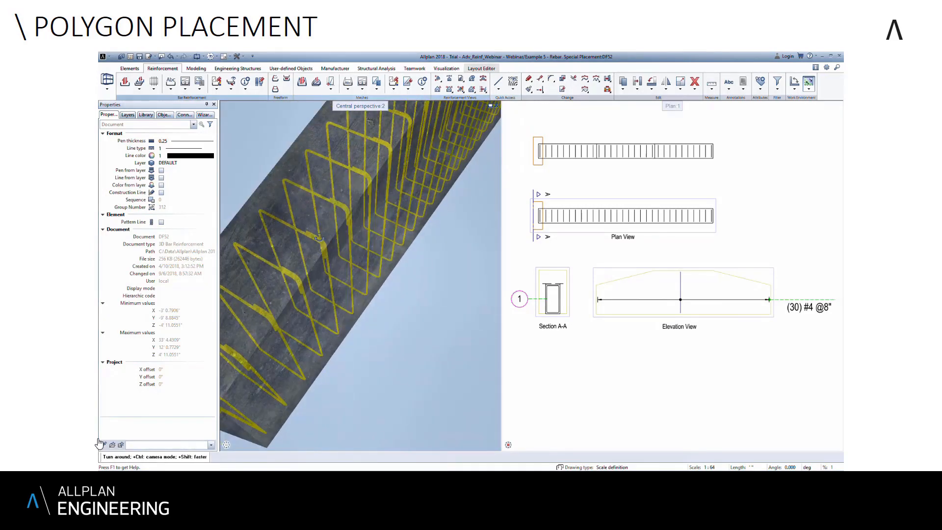
left_click_drag(319, 238, 338, 351)
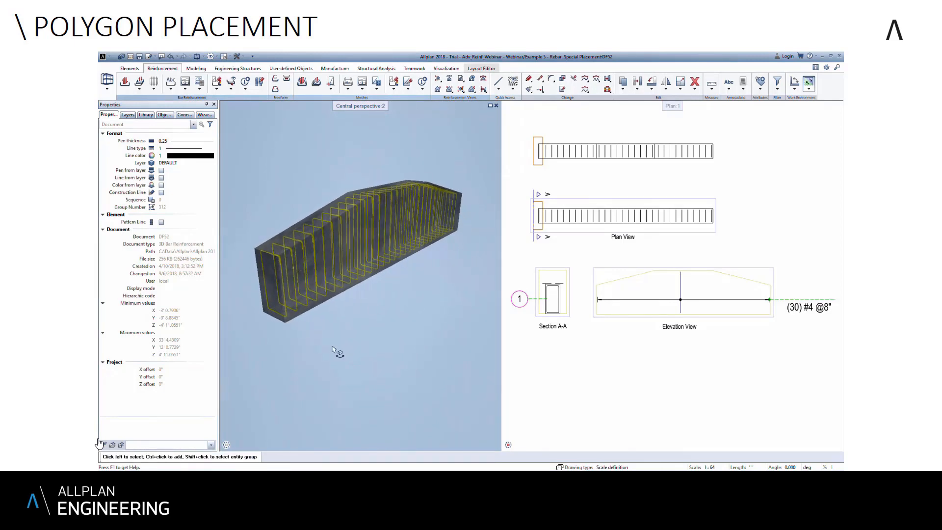
- Stretch the lower long edge of the beam and its stirrups outward in the upper plan to widen the beam
left_click(540, 89)
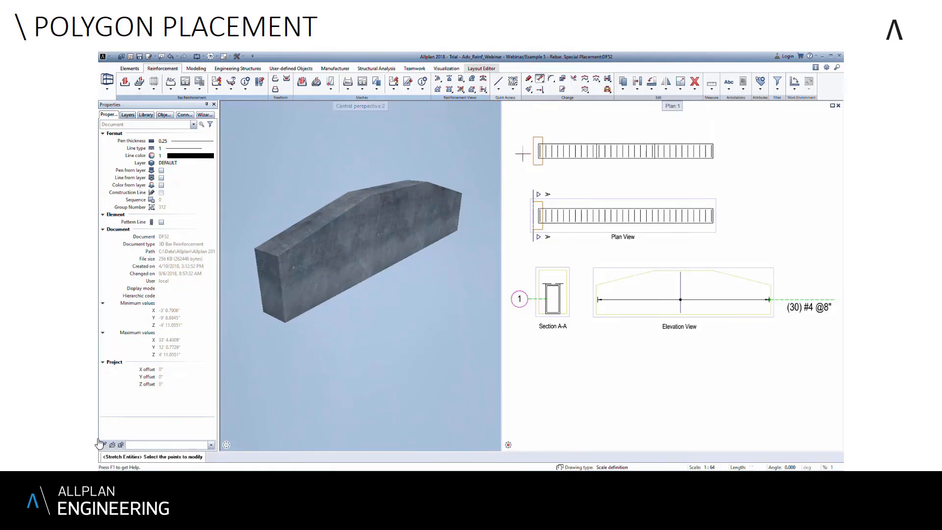
left_click_drag(523, 154, 739, 167)
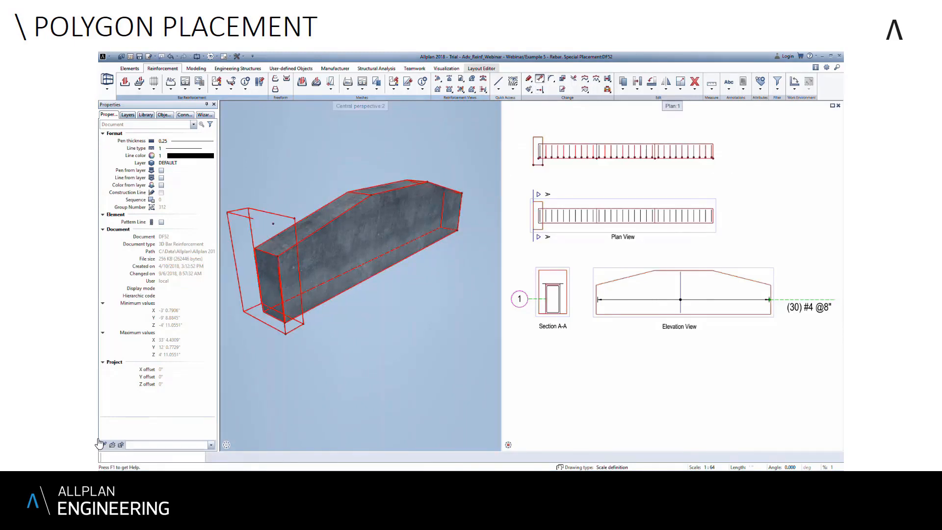
scroll(713, 161, "up", 3)
left_click(716, 156)
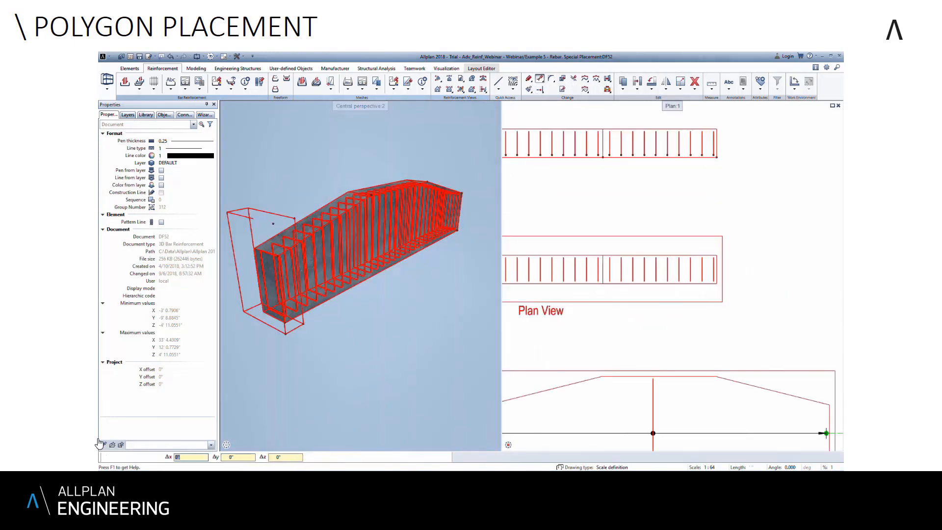
left_click(716, 170)
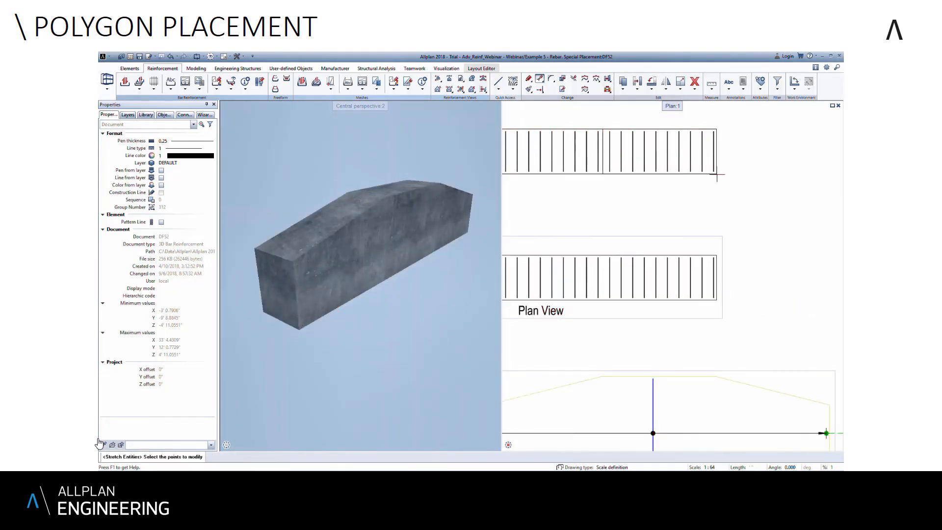
scroll(716, 169, "down", 3)
scroll(717, 174, "down", 1)
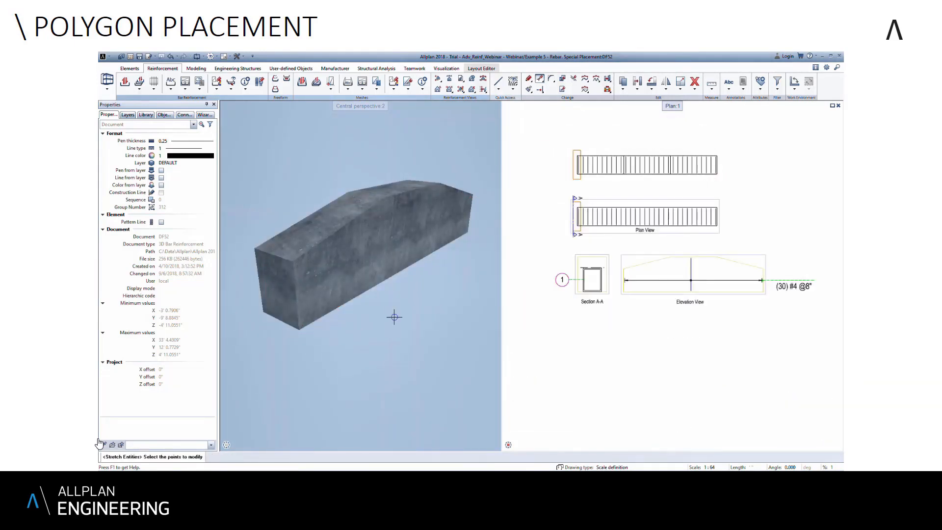
key("Escape")
- Select the beam's stirrups and set the diameter of their bar mark to #6
mouse_move(336, 332)
middle_mouse_down("shift")
mouse_move(357, 330)
mouse_move(349, 328)
middle_mouse_up("shift")
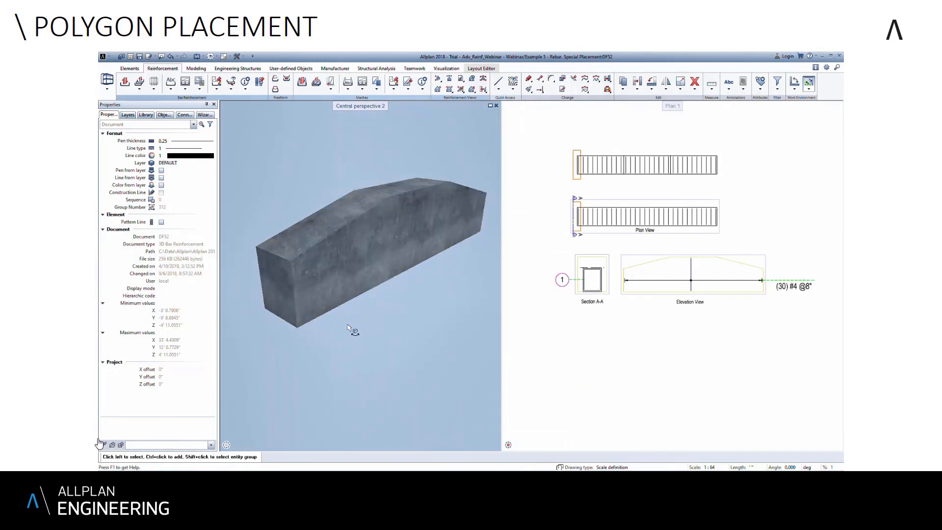
key("ctrl+a")
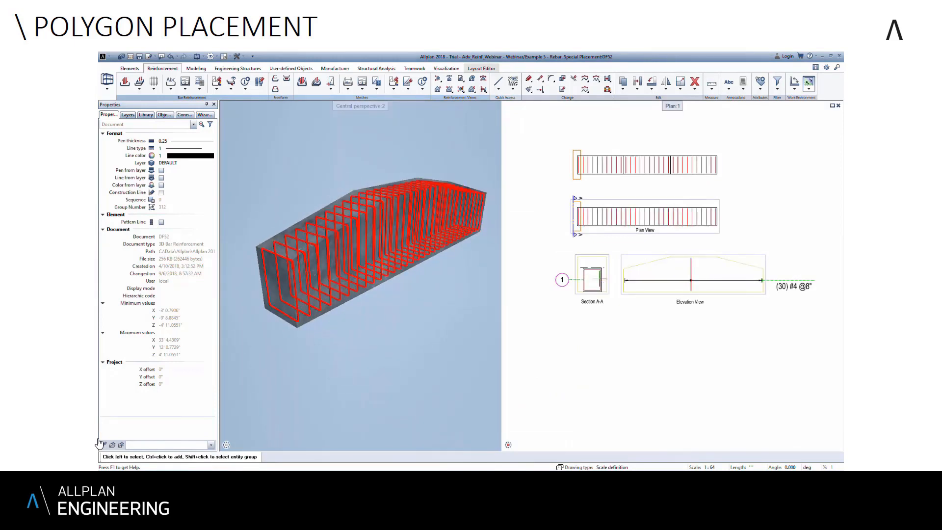
left_click(194, 124)
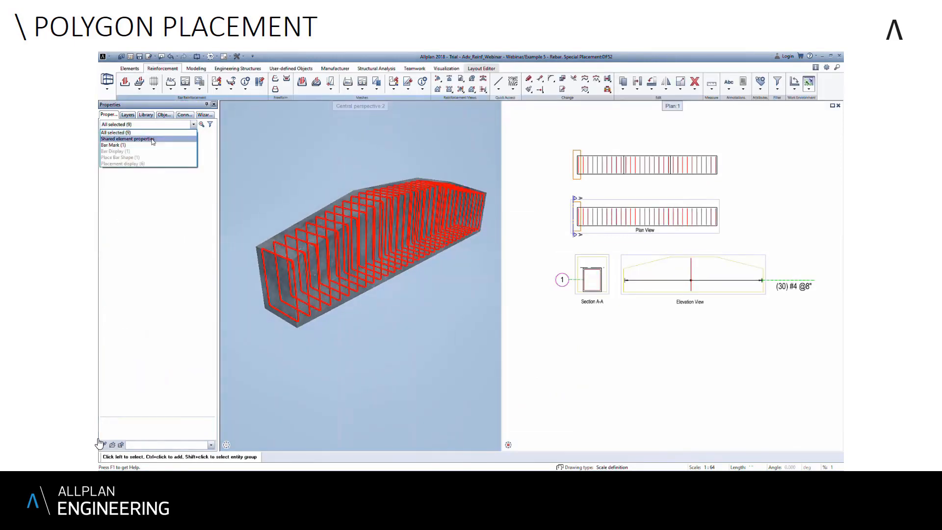
left_click(145, 142)
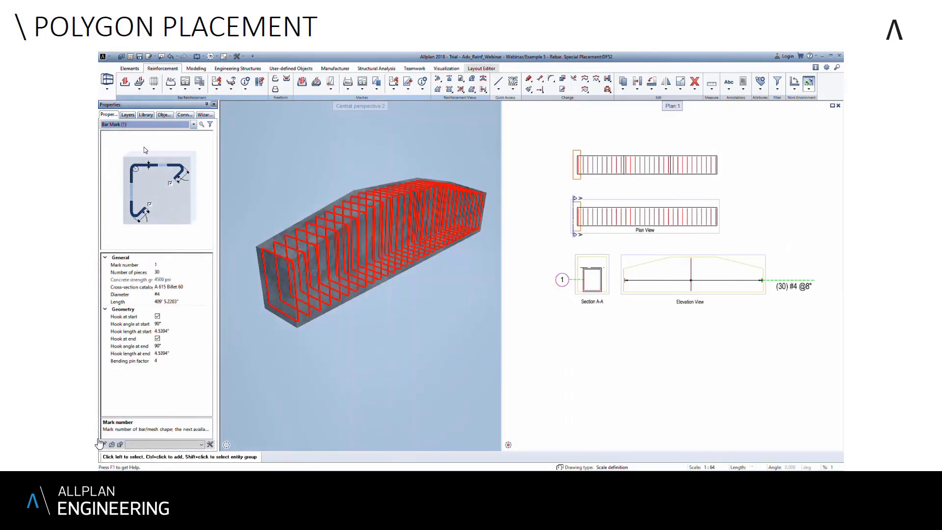
left_click(200, 292)
left_click(209, 295)
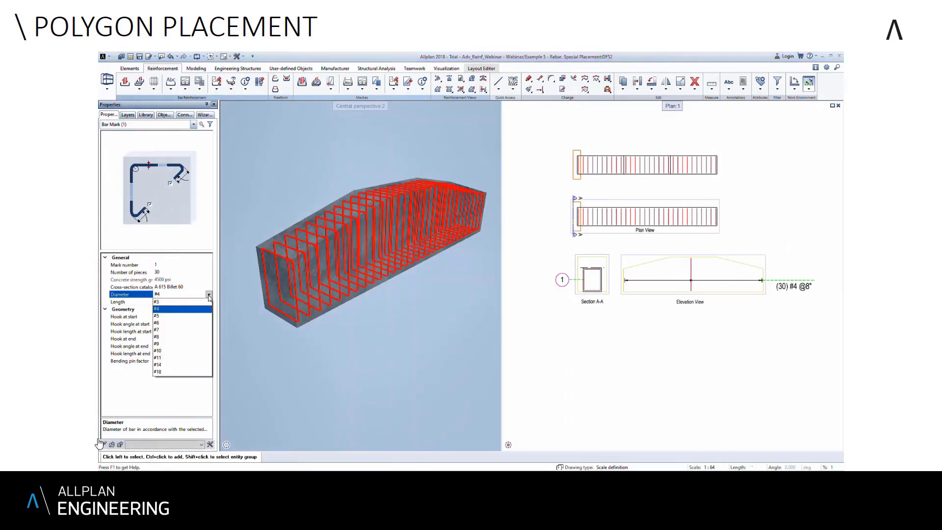
left_click(162, 324)
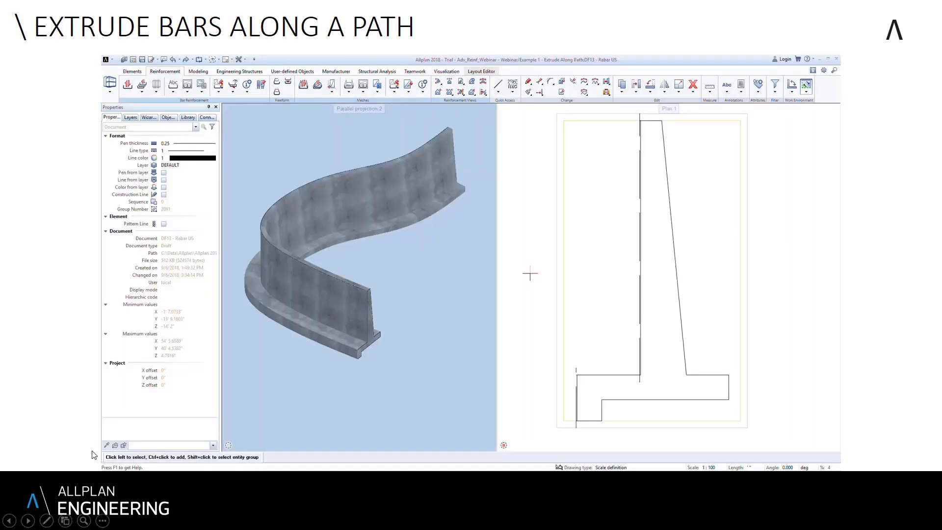
left_click(124, 457)
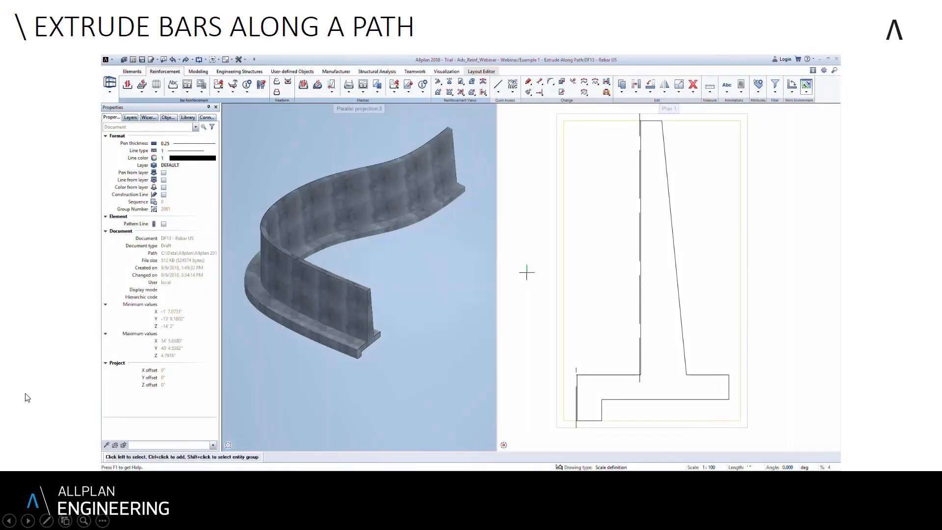
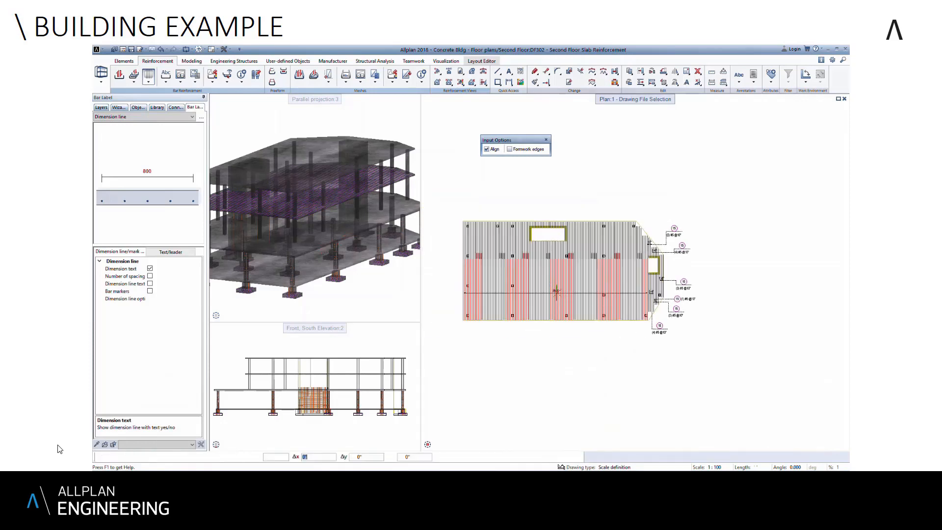
- Place the dimension line across the slab's large lower field of vertical bars, with its label to the left of the slab
left_click(556, 291)
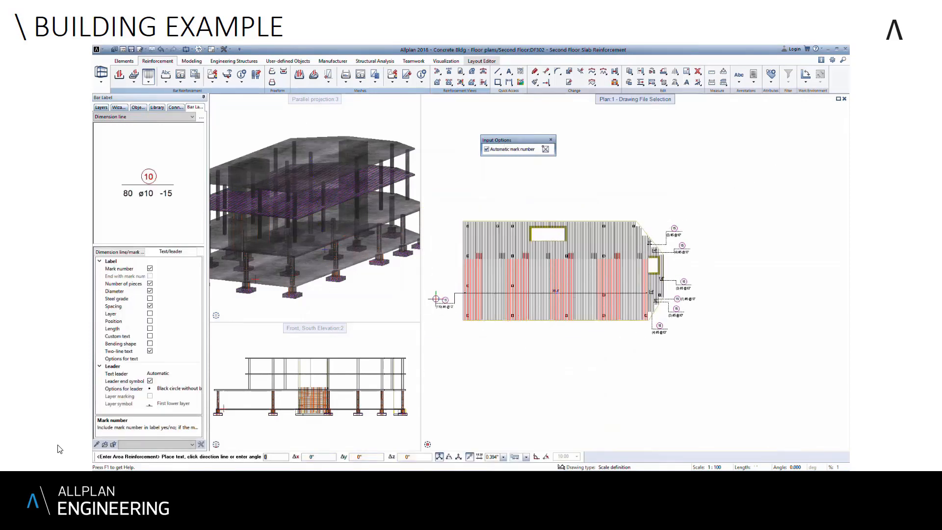
left_click(432, 295)
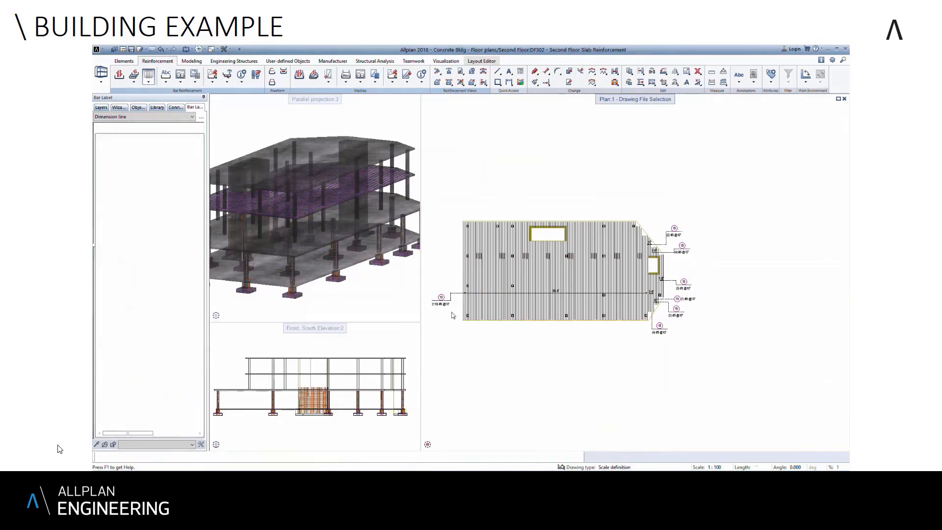
middle_click_drag(494, 339, 508, 342)
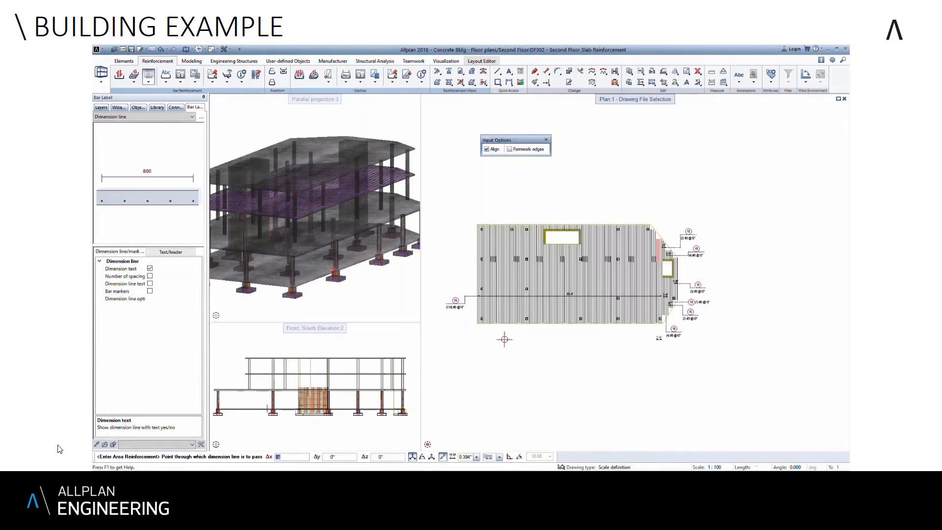
key("Escape")
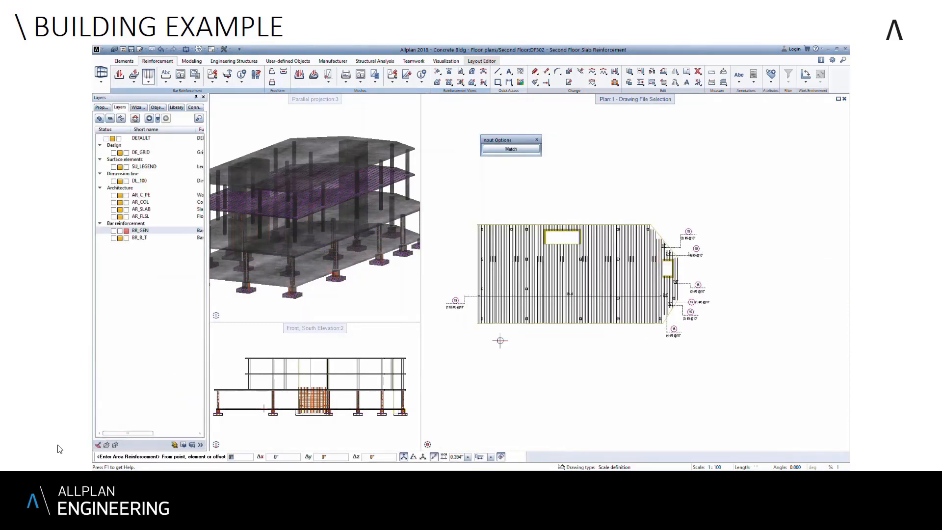
key("Escape")
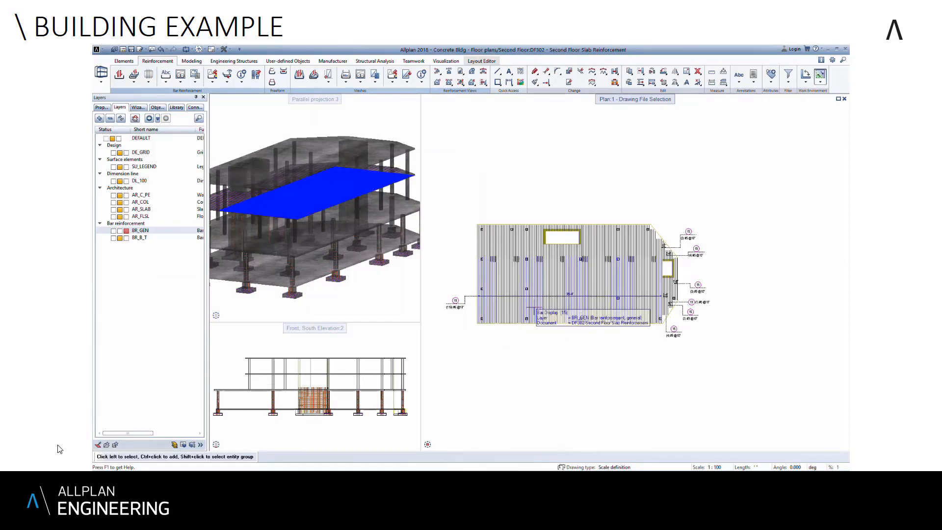
- Modify the placement display mode so the large lower field and the vertical bar fields around the upper opening show only their middle bar
right_click(555, 307)
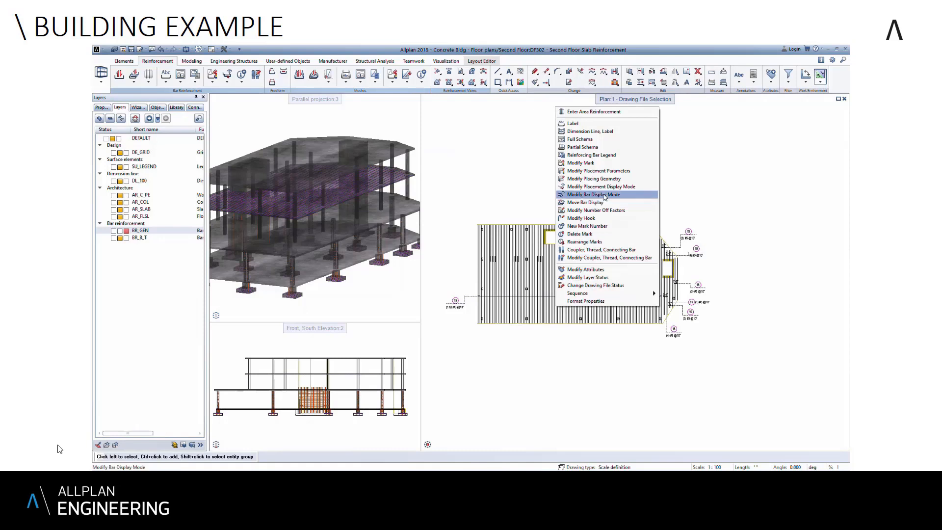
left_click(609, 187)
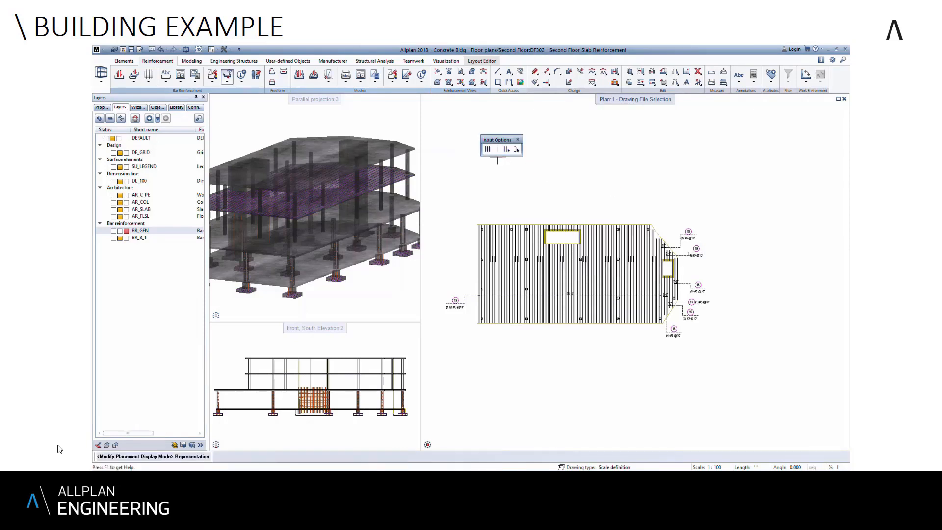
left_click(497, 149)
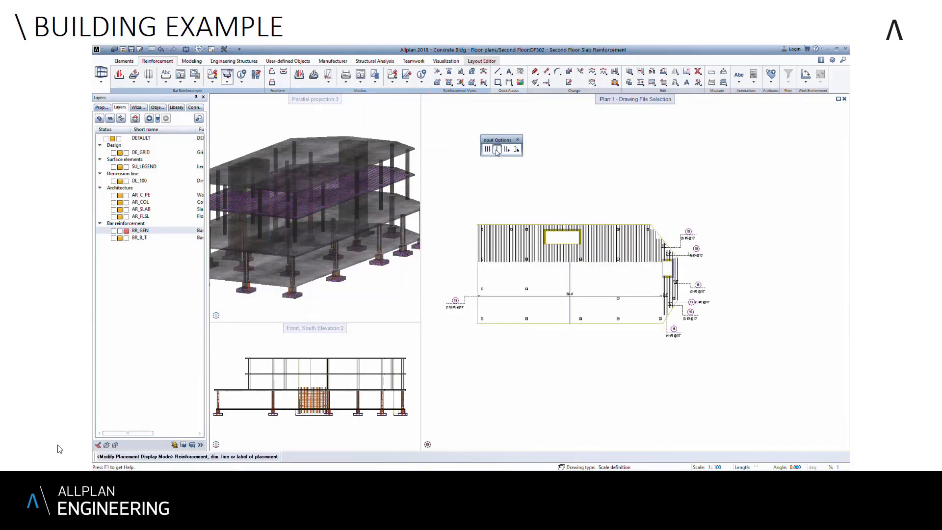
left_click(577, 256)
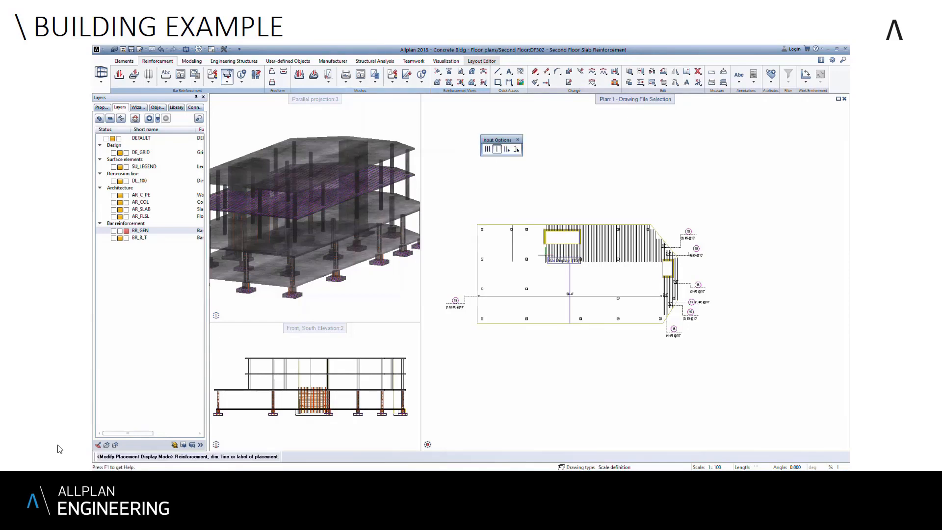
left_click(579, 255)
left_click(562, 254)
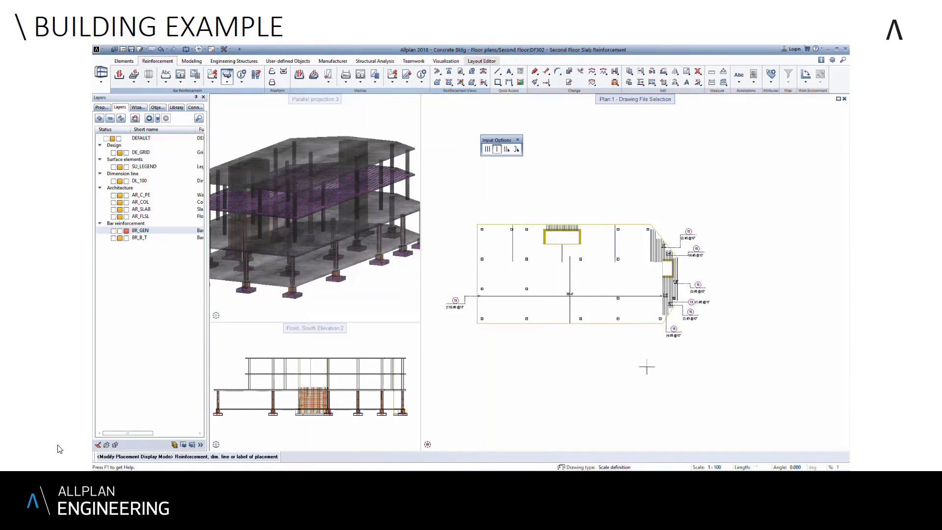
key("Escape")
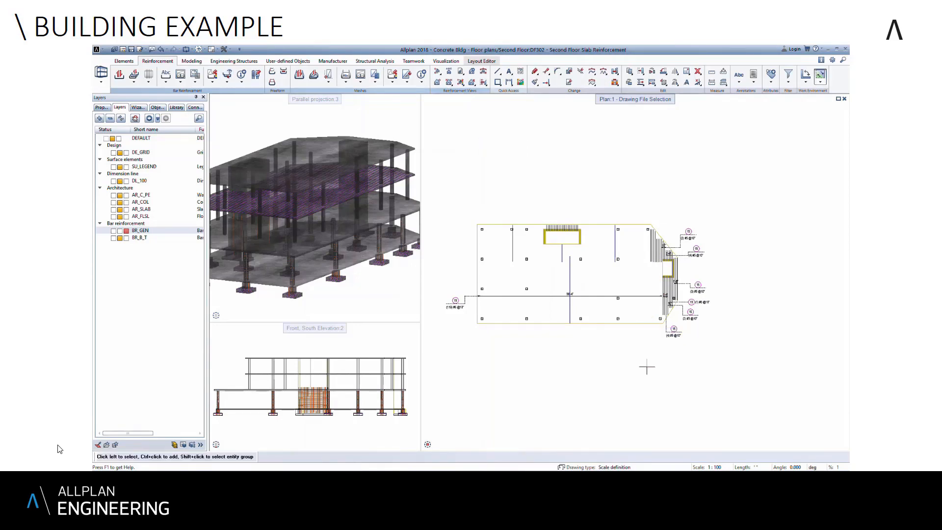
- Place horizontal area reinforcement at 180° with 10" spacing over the second floor slab by matching its existing shell polygon, showing only the middle bar
left_click(149, 75)
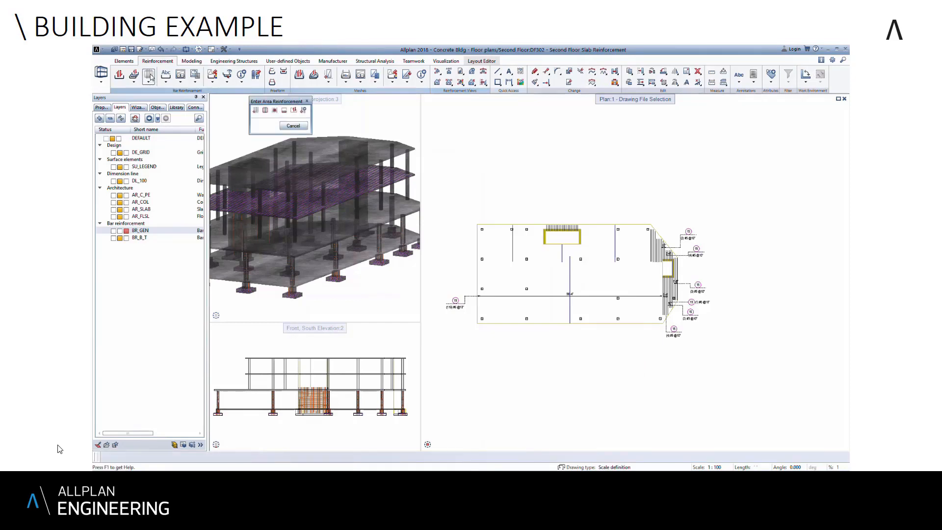
left_click(268, 112)
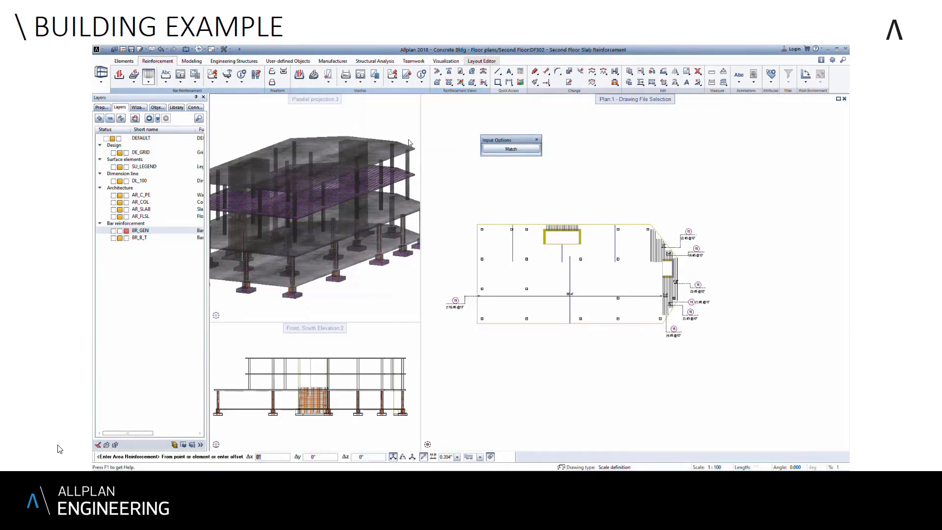
left_click(511, 149)
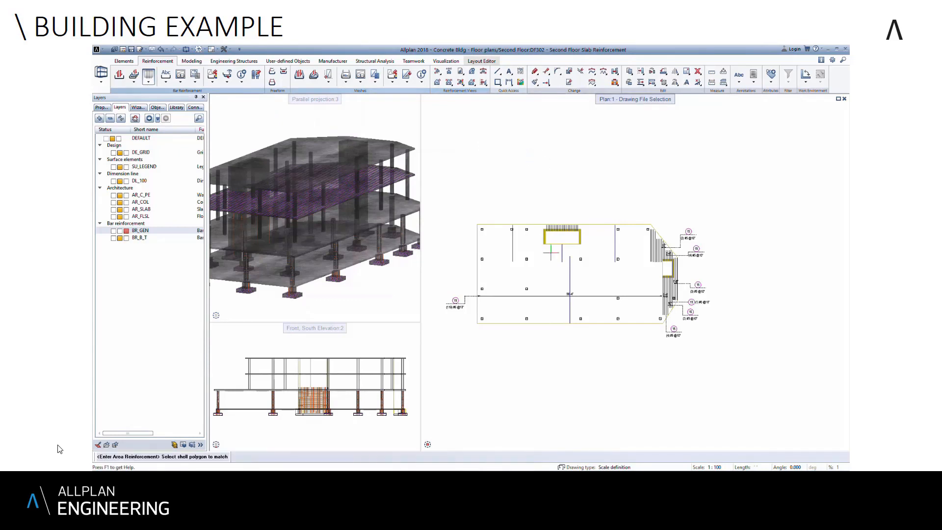
left_click(569, 281)
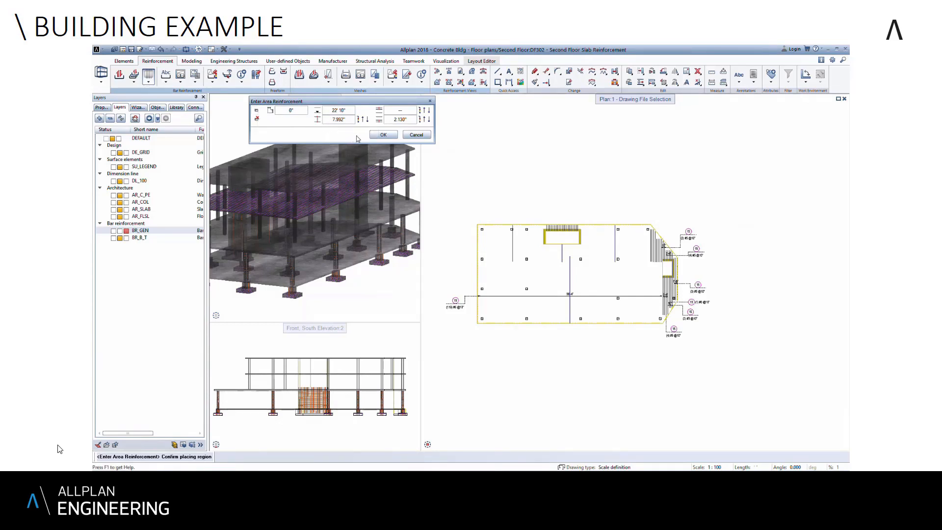
left_click(383, 134)
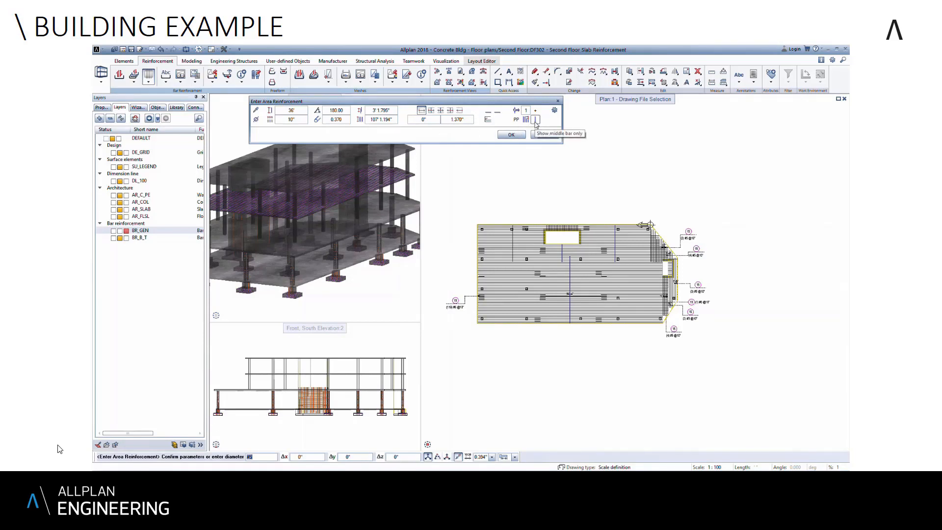
left_click(514, 135)
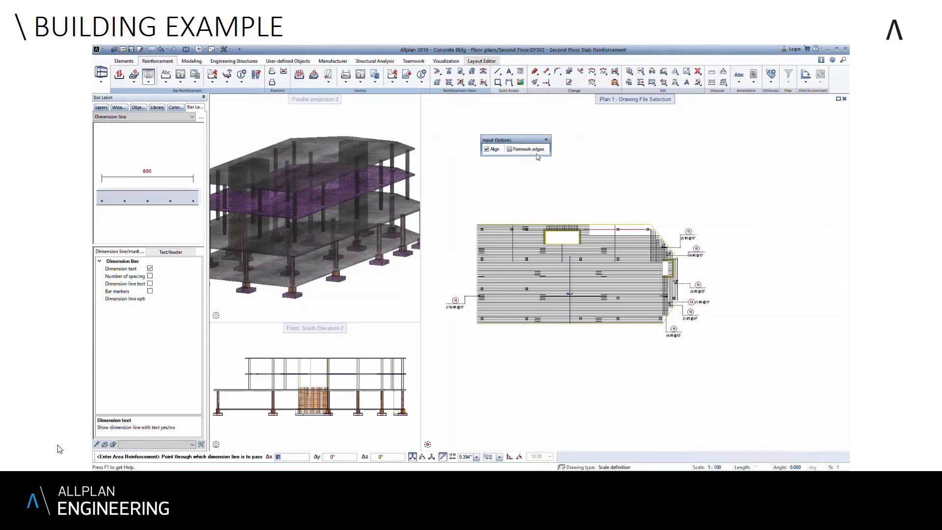
- Place dimension lines and labels above the slab for the three horizontal bar groups along its upper edge, on both sides of the opening
left_click(602, 229)
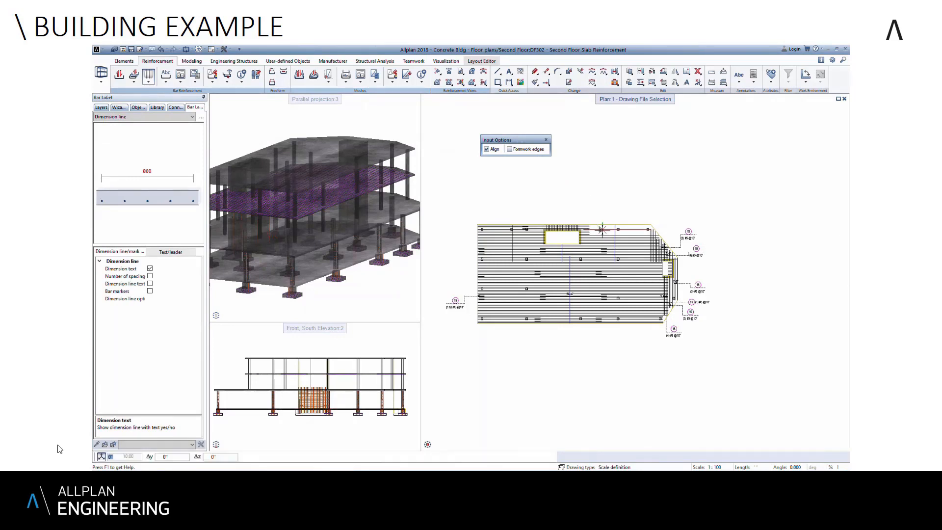
left_click(602, 209)
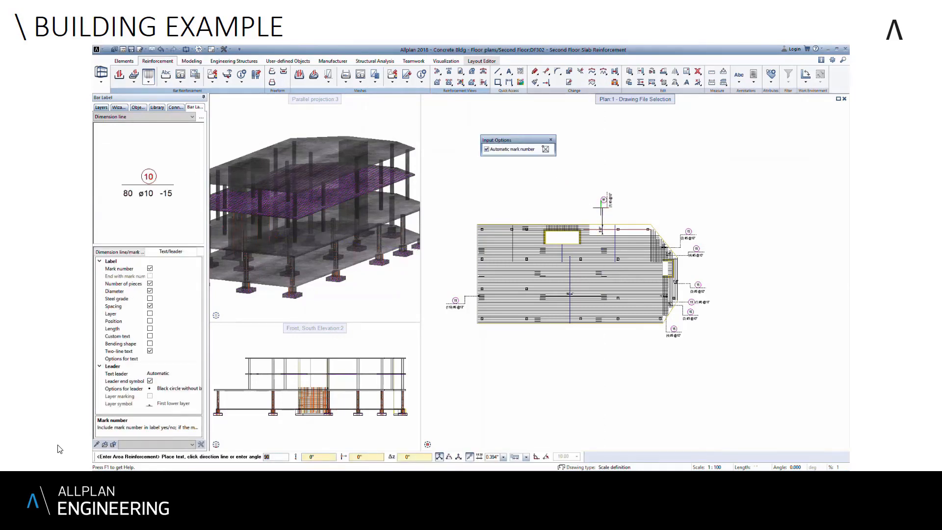
left_click(536, 227)
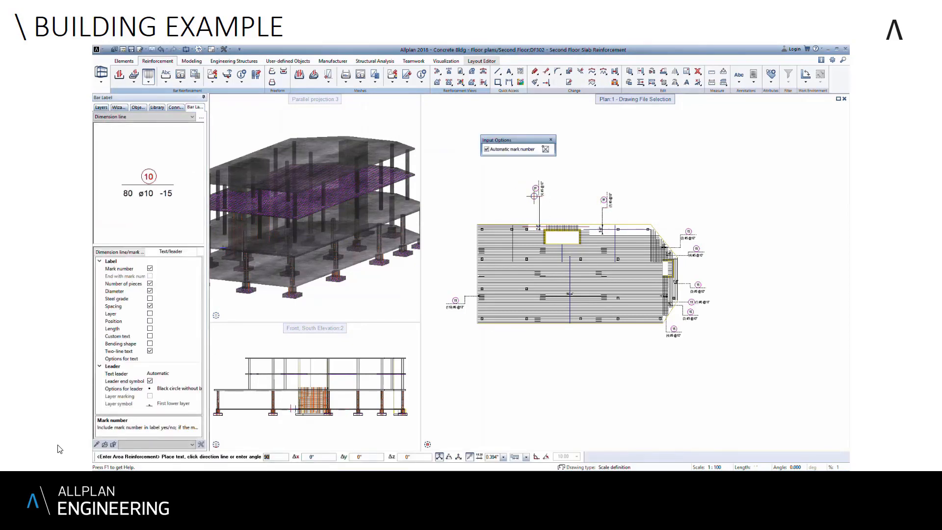
left_click(534, 197)
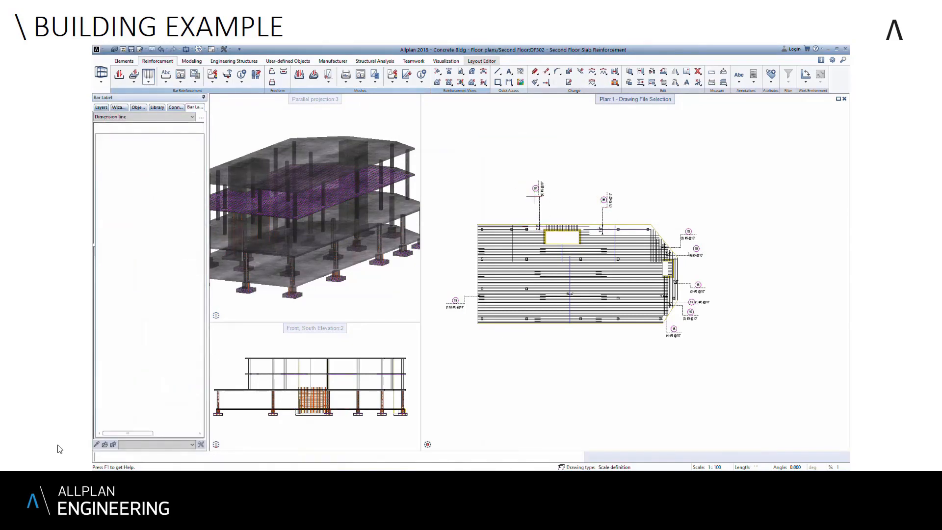
left_click(499, 231)
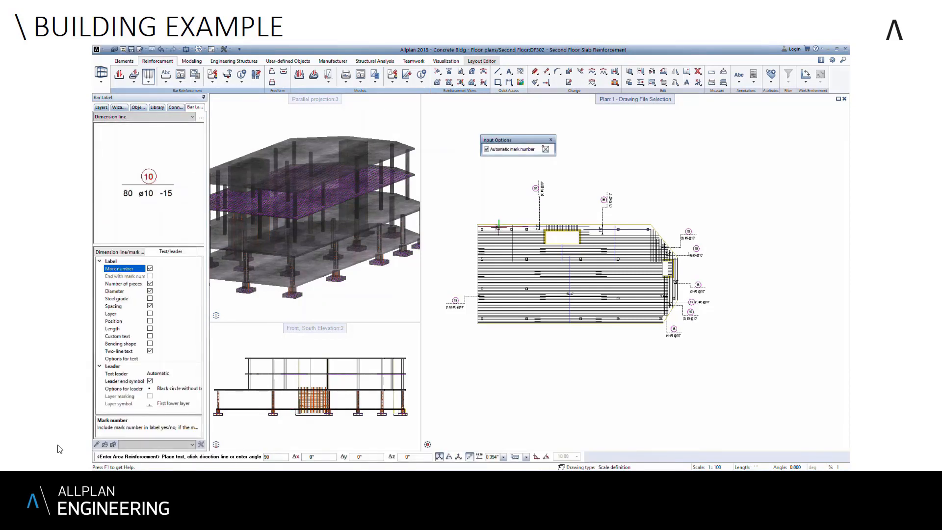
left_click(500, 205)
key("Escape")
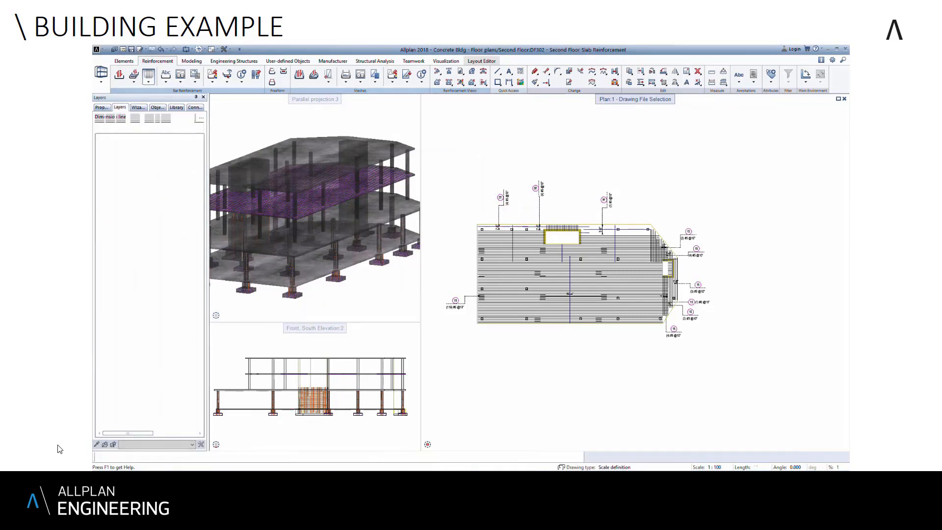
- Dimension and label the short bars at the opening's right edge and the two bar groups between the opening and the slab's left edge
left_click(496, 255)
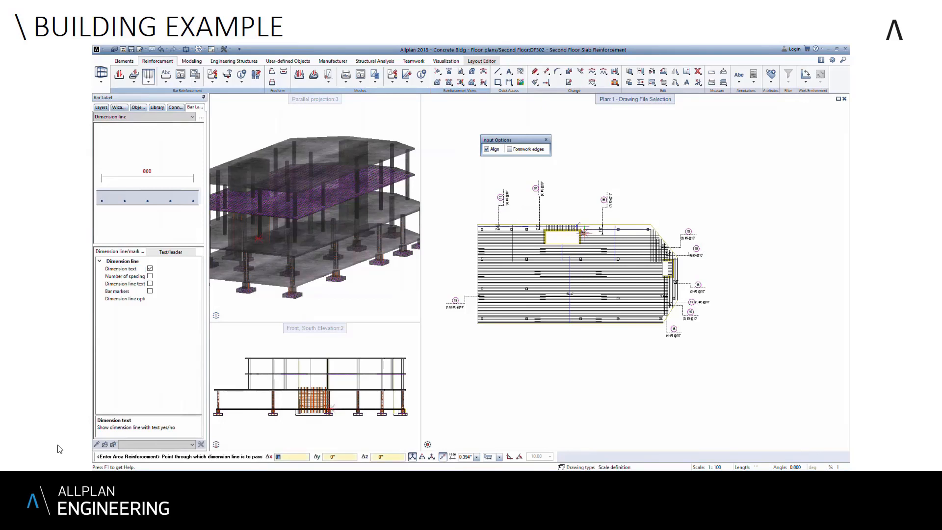
left_click(584, 232)
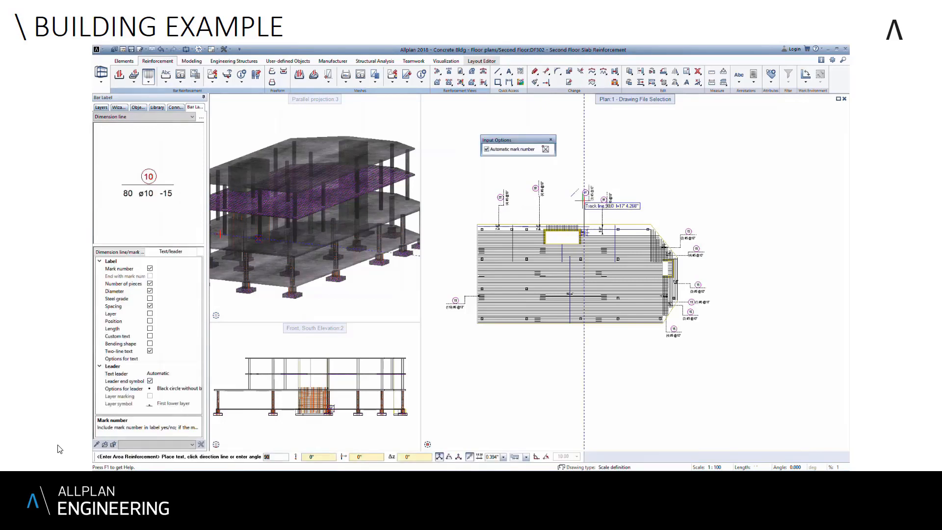
left_click(584, 232)
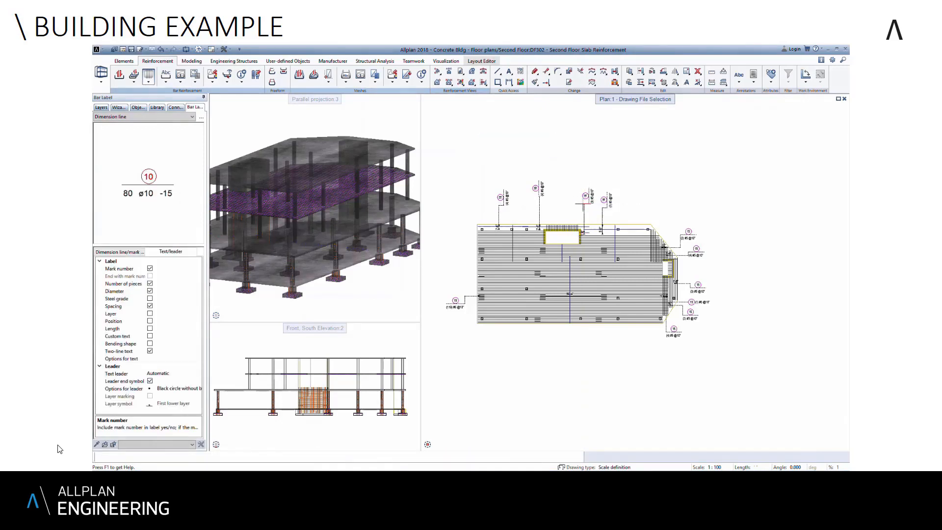
left_click(499, 243)
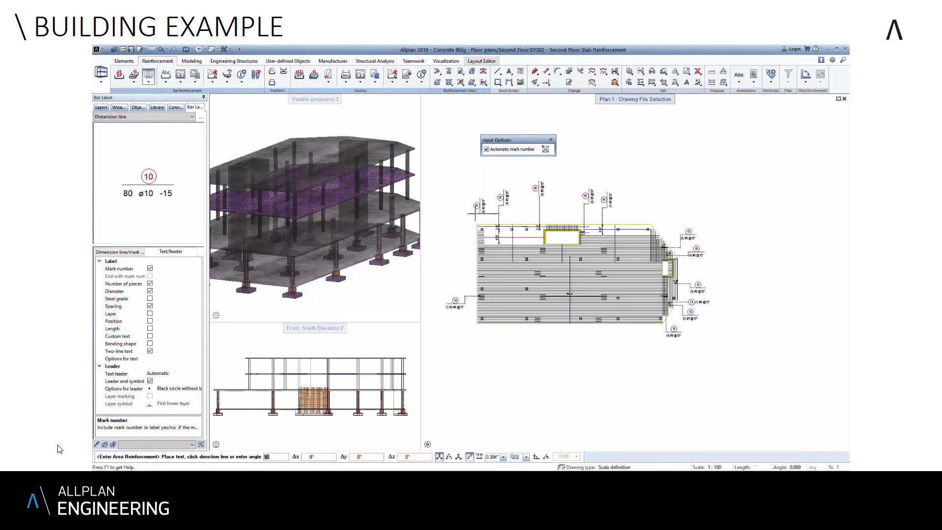
left_click(475, 213)
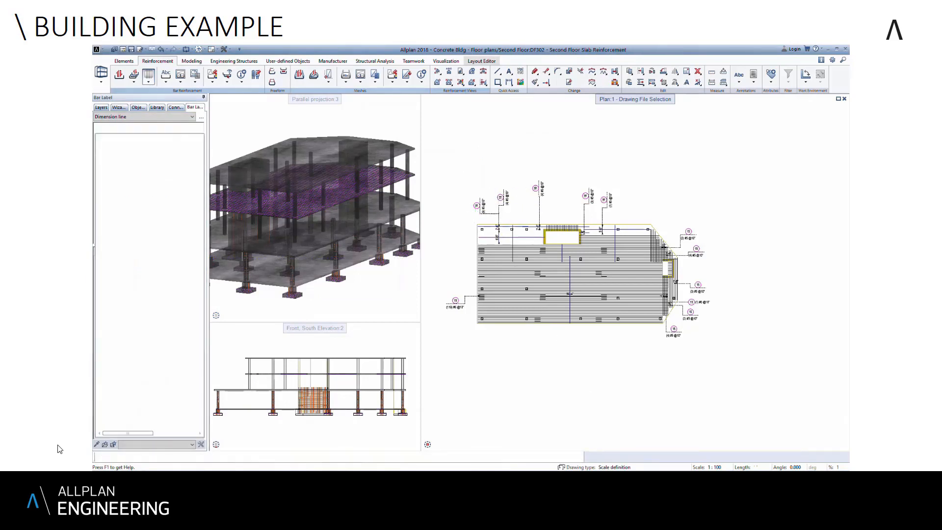
left_click(484, 243)
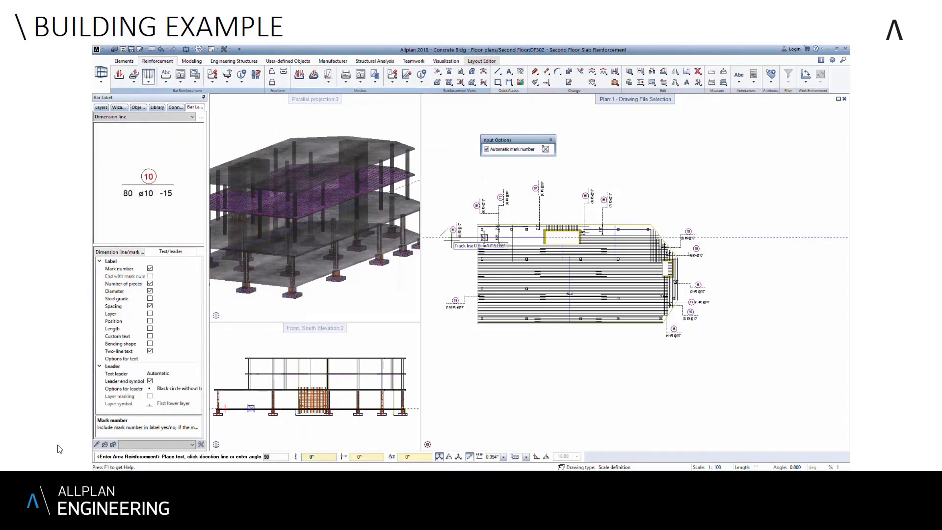
scroll(459, 234, "up", 4)
left_click(461, 232)
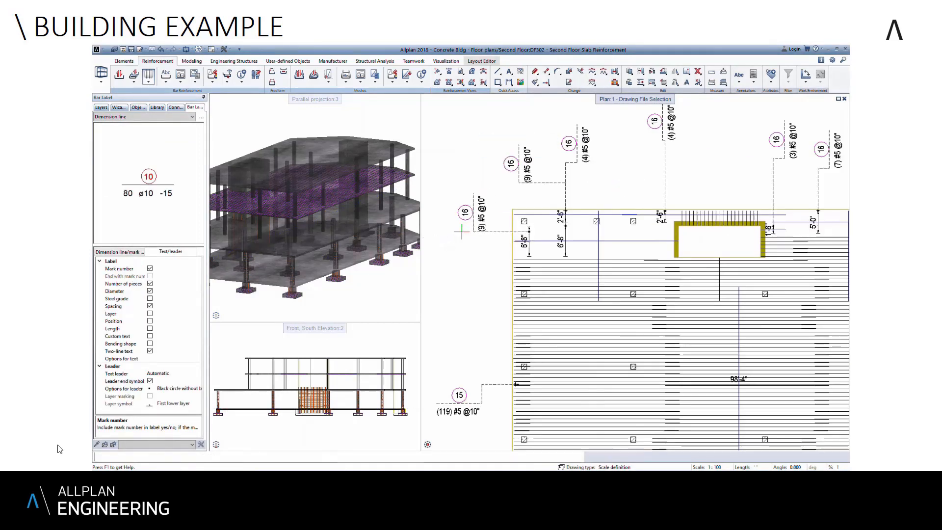
scroll(465, 235, "down", 4)
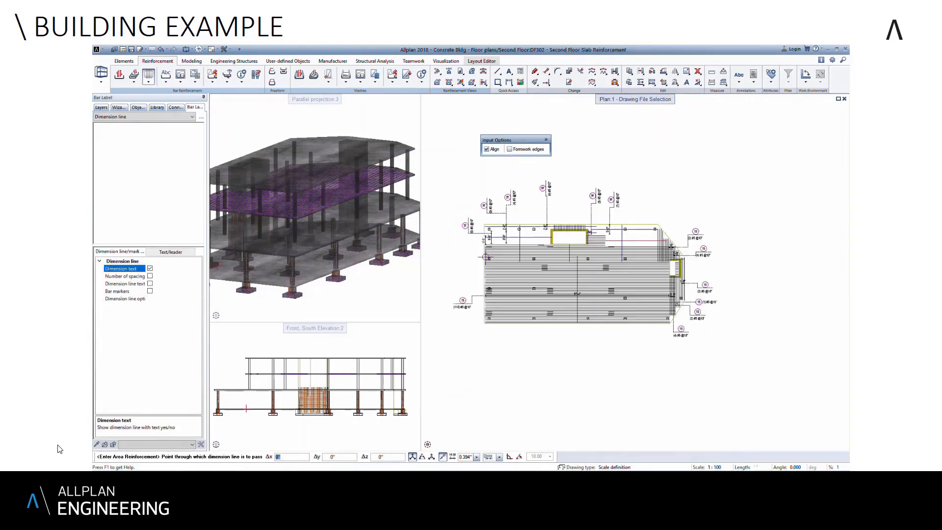
- Dimension and label the two remaining horizontal bar groups to the right of the slab's upper opening
left_click(641, 248)
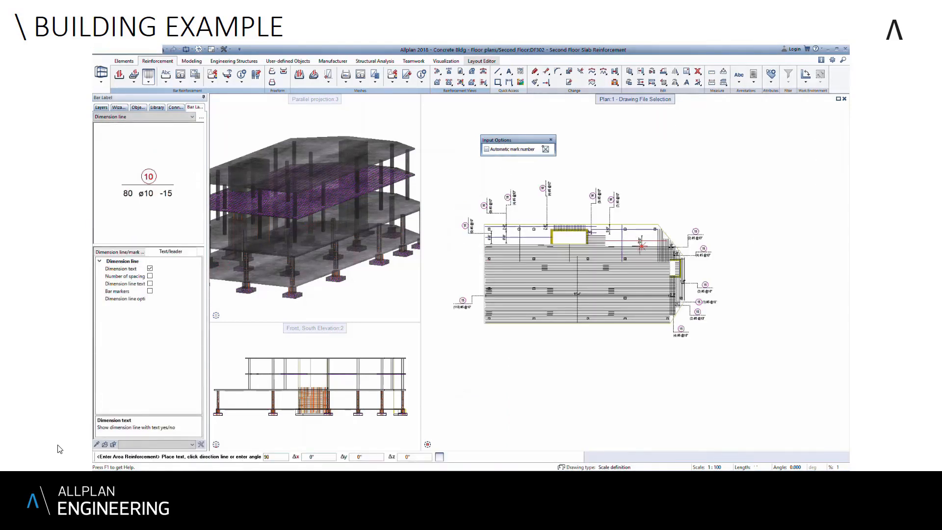
left_click(636, 208)
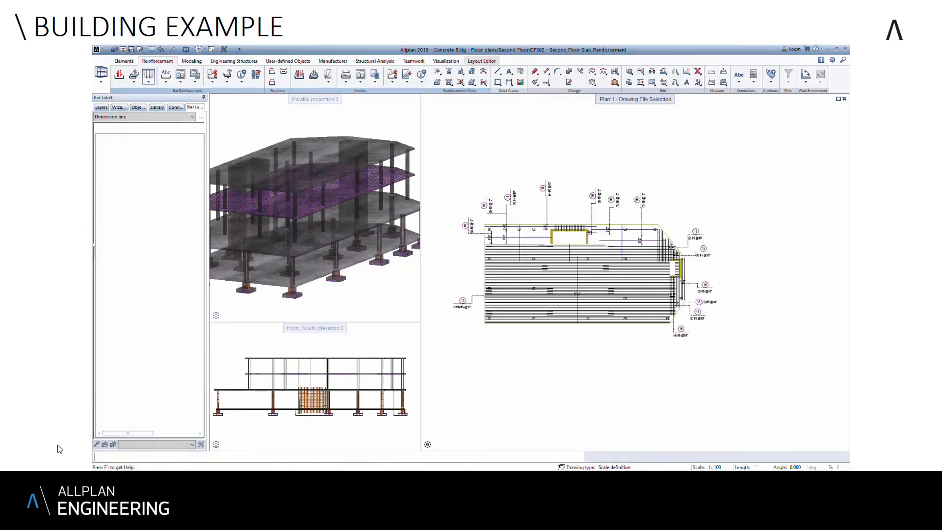
left_click(599, 240)
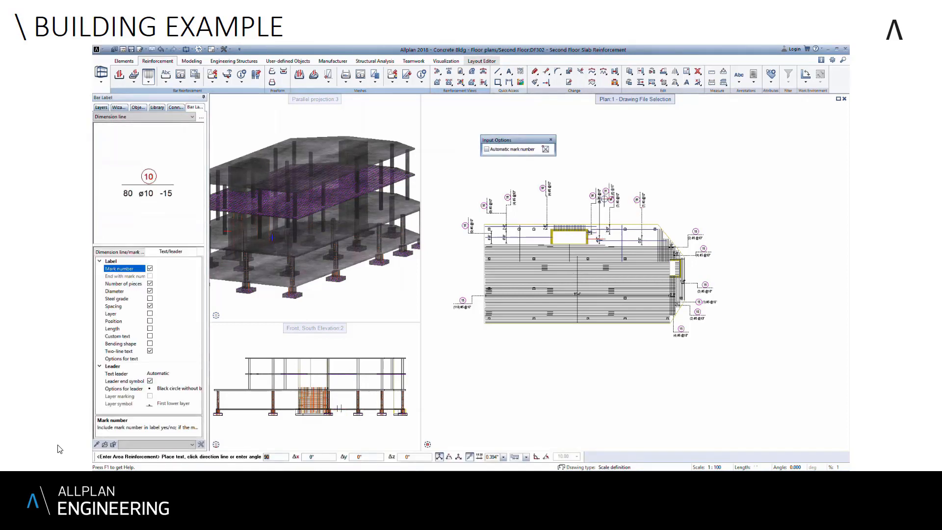
scroll(598, 238, "up", 2)
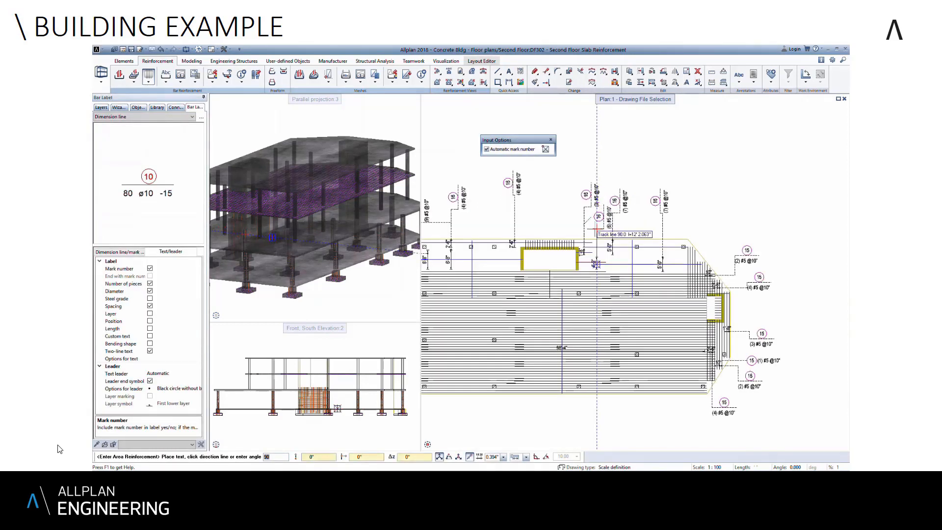
key("Escape")
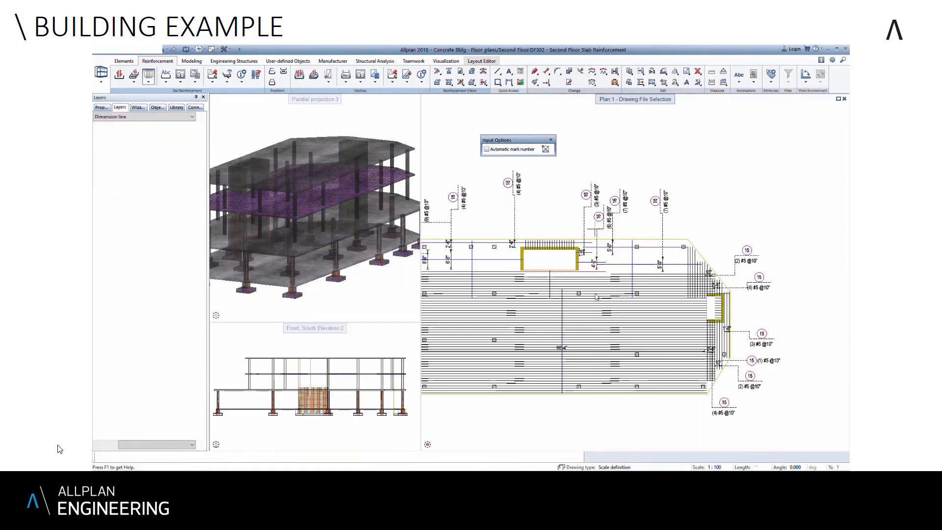
scroll(596, 296, "down", 3)
left_click(577, 311)
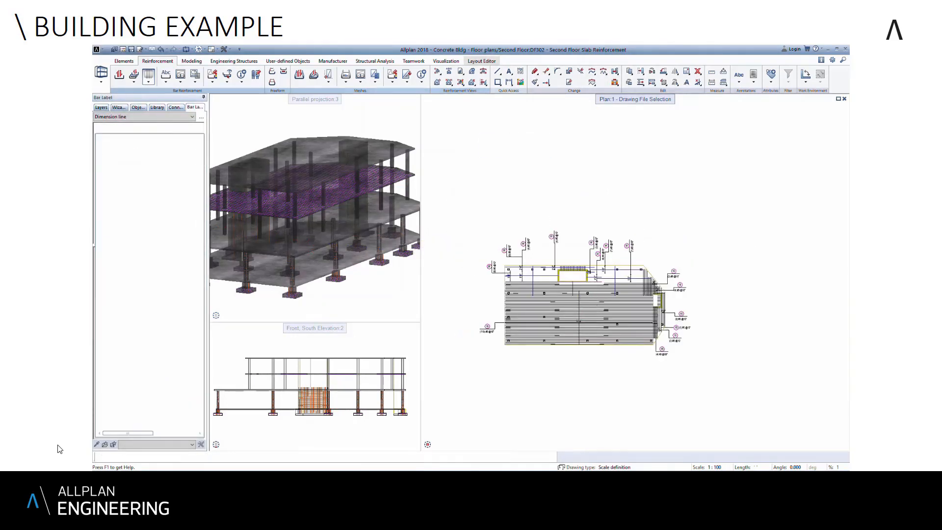
left_click(576, 322)
key("Escape")
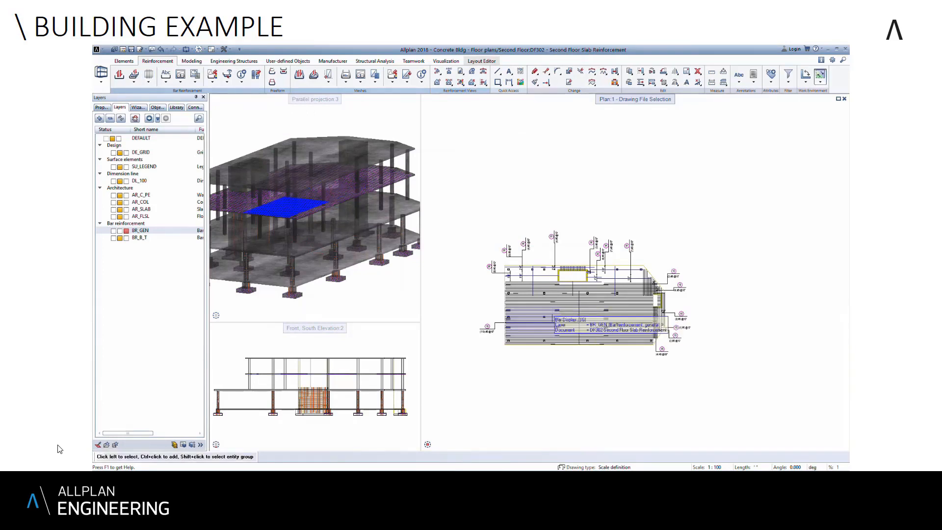
- Modify the placement display mode so the horizontal bar fields across the slab's wide central band show only their middle bar
right_click(546, 310)
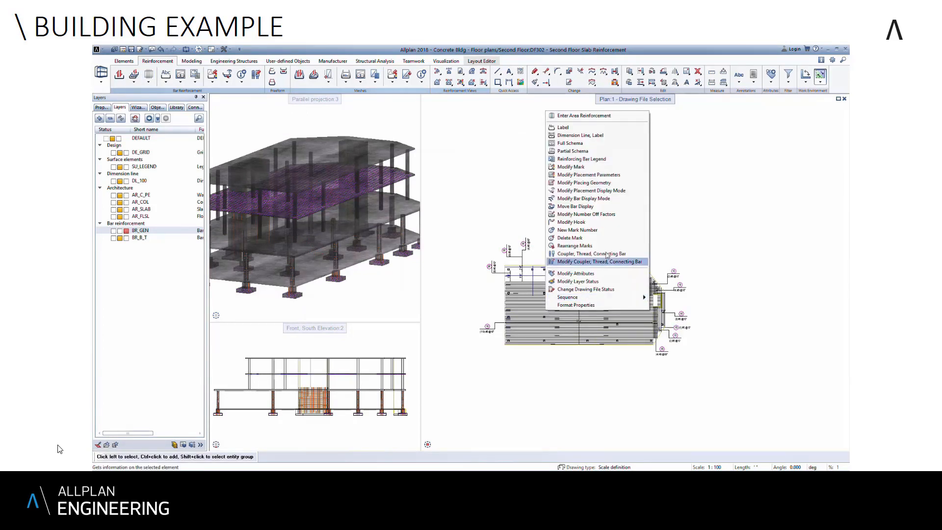
left_click(604, 191)
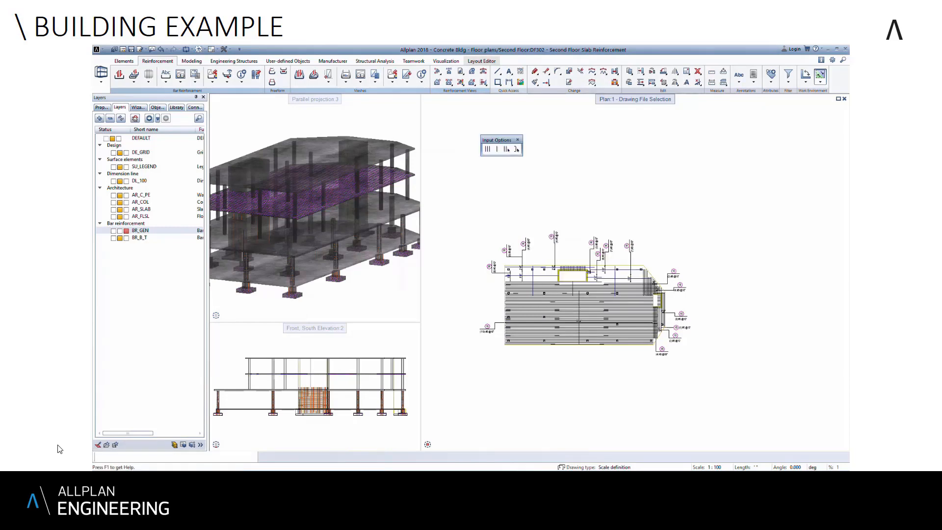
left_click(497, 149)
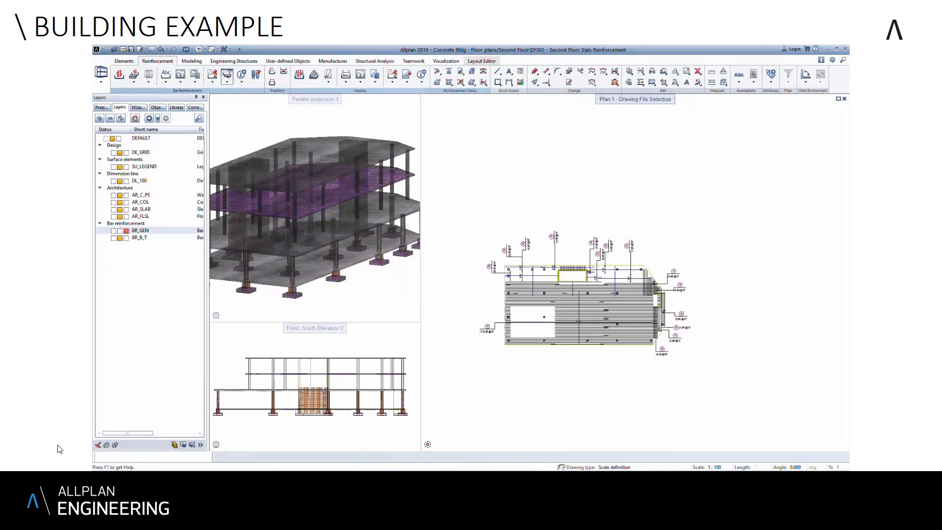
scroll(568, 320, "up", 3)
left_click(564, 312)
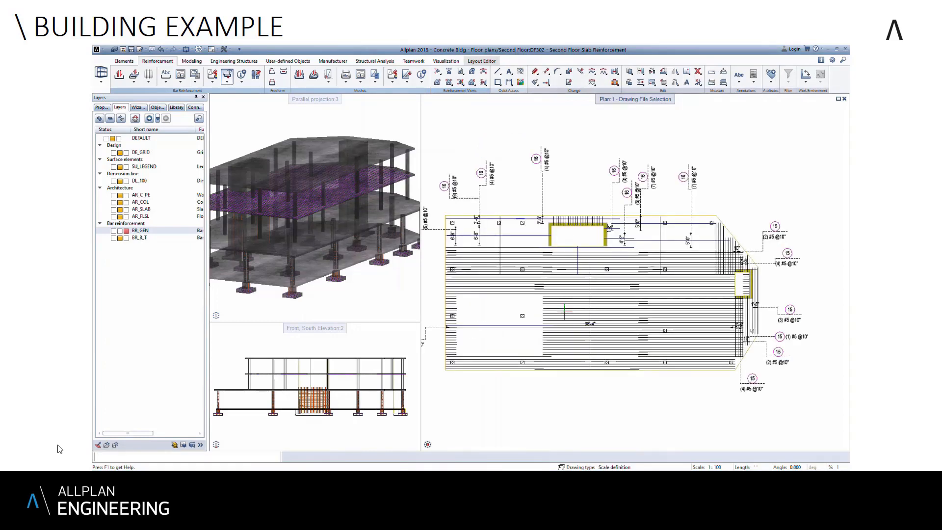
left_click(560, 279)
left_click(488, 283)
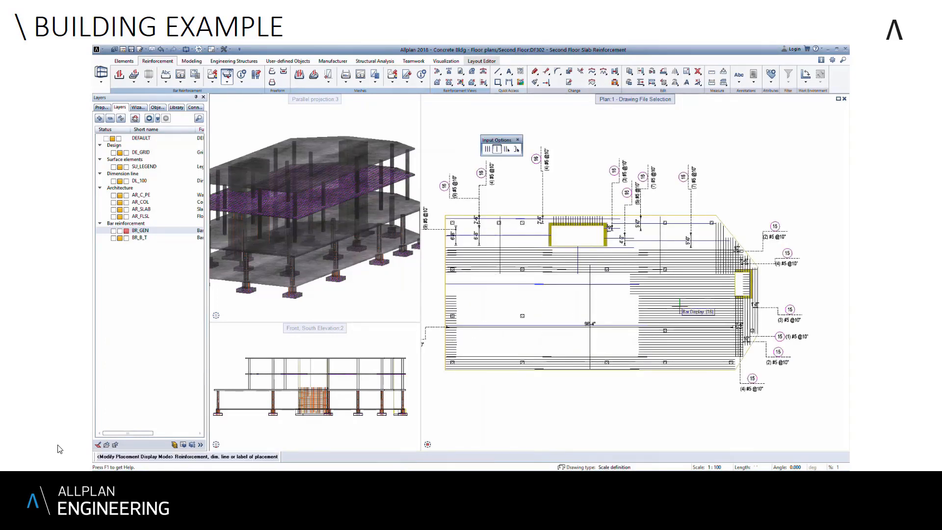
left_click(662, 306)
left_click(668, 289)
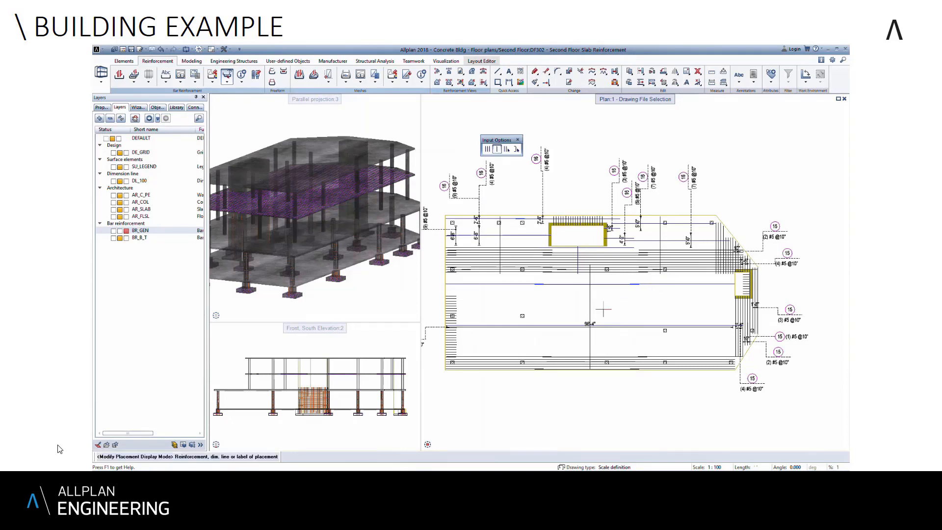
middle_click_drag(543, 352, 570, 349)
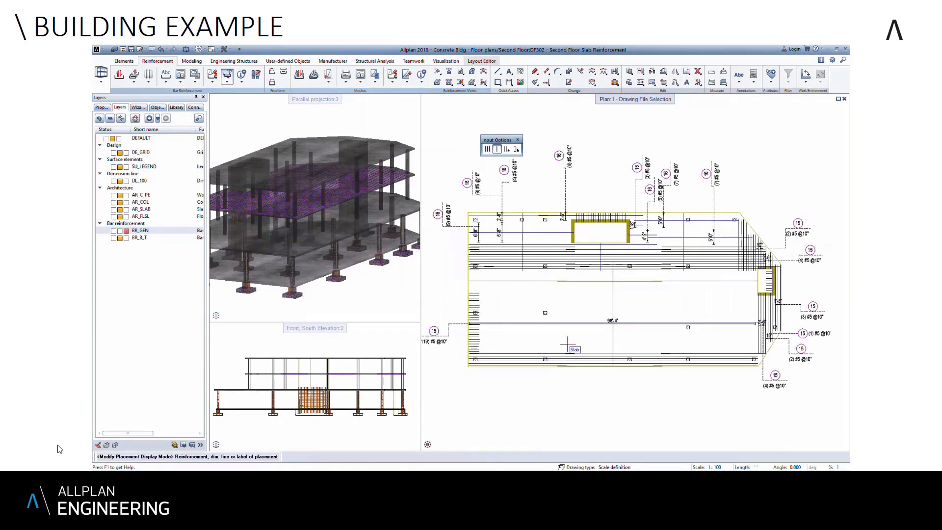
key("Escape")
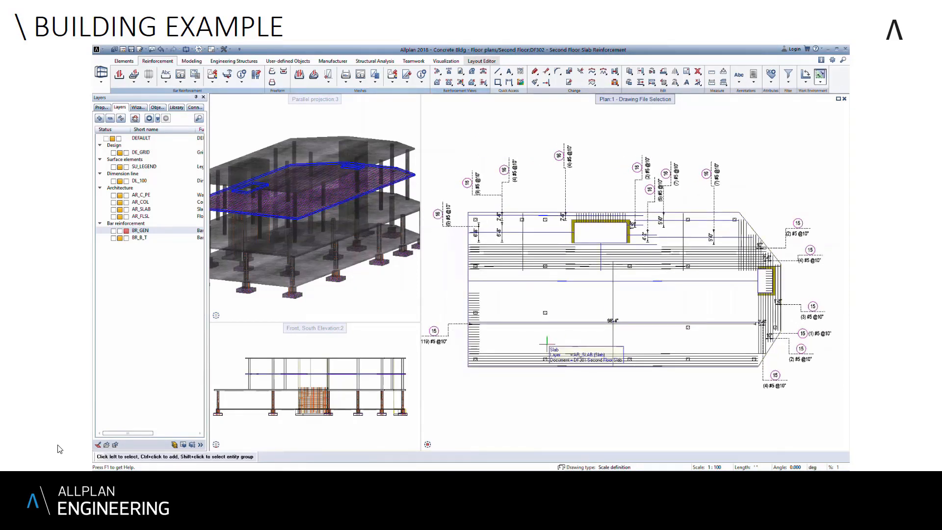
- Define an edge reinforcement region along the slab's slanted upper-right edge, between its two corners and directed into the slab
left_click(150, 75)
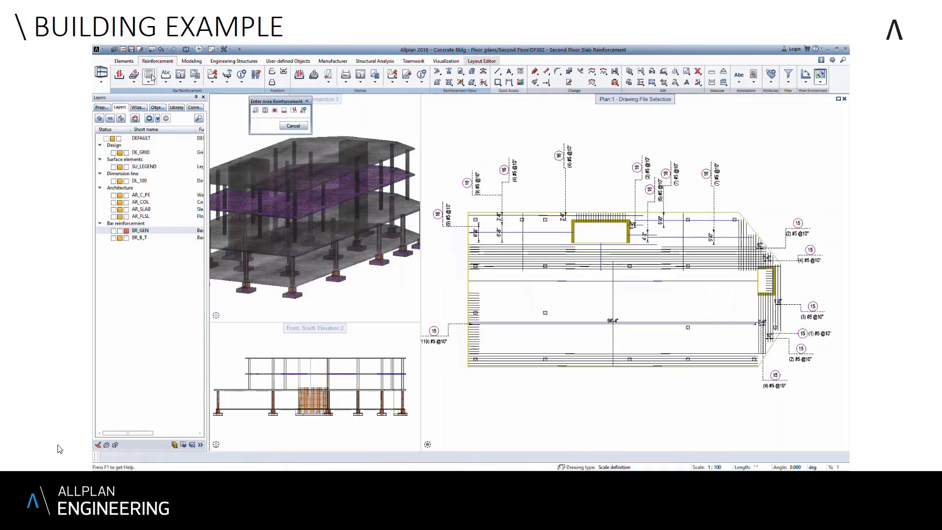
left_click(285, 111)
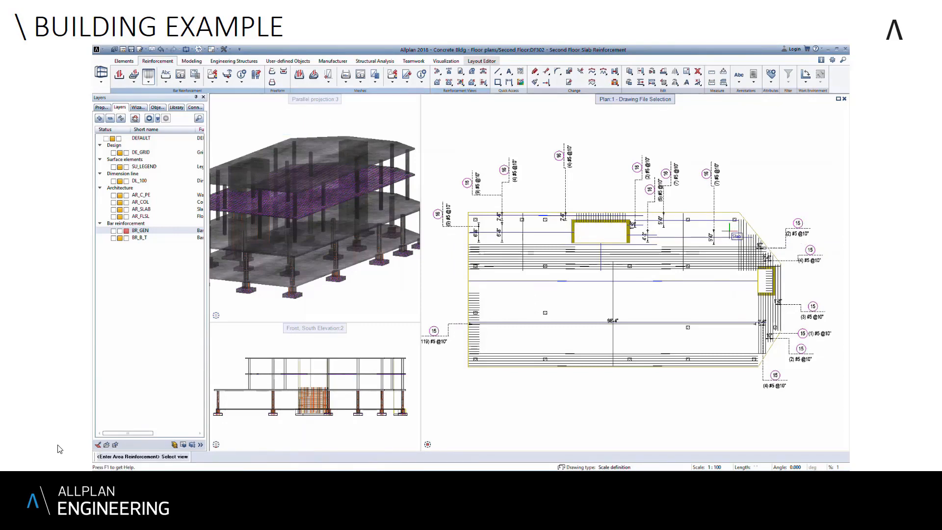
left_click(758, 232)
middle_click_drag(759, 232, 637, 244)
scroll(637, 244, "up", 2)
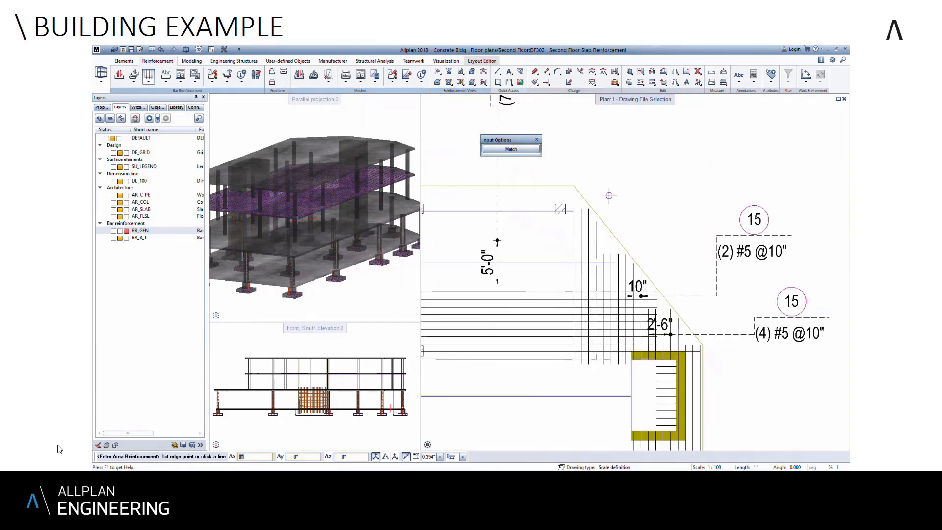
left_click(574, 186)
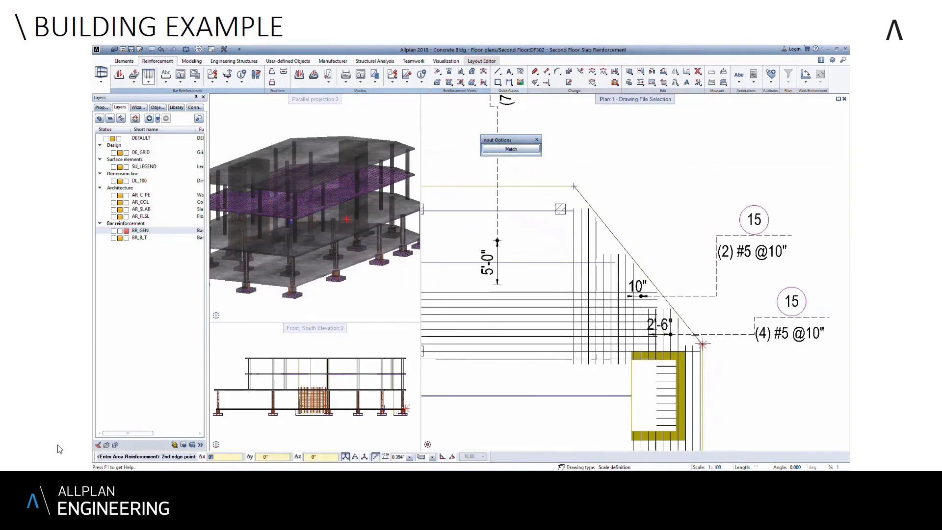
left_click(702, 344)
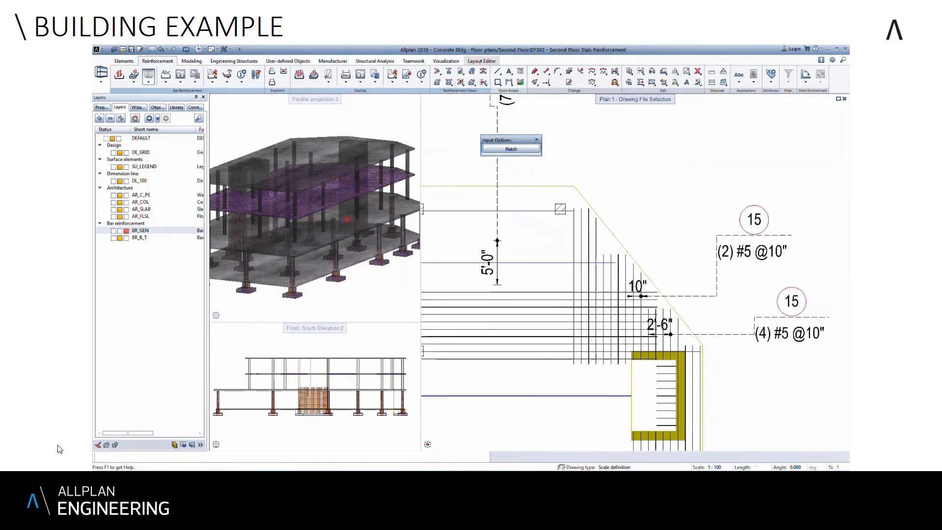
left_click(550, 276)
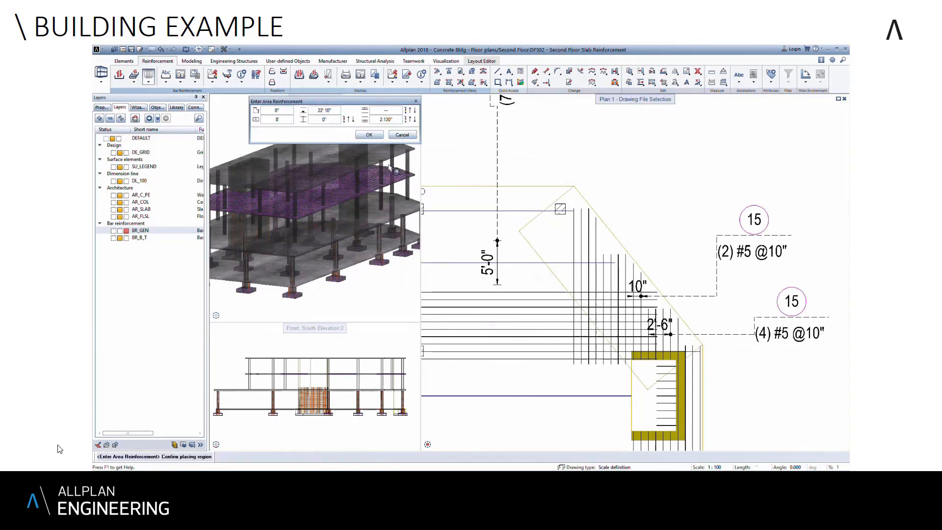
- Set the bottom concrete cover to 2 1/2" and place the 8' long edge reinforcement with #3 bars at 10" spacing
left_click(395, 119)
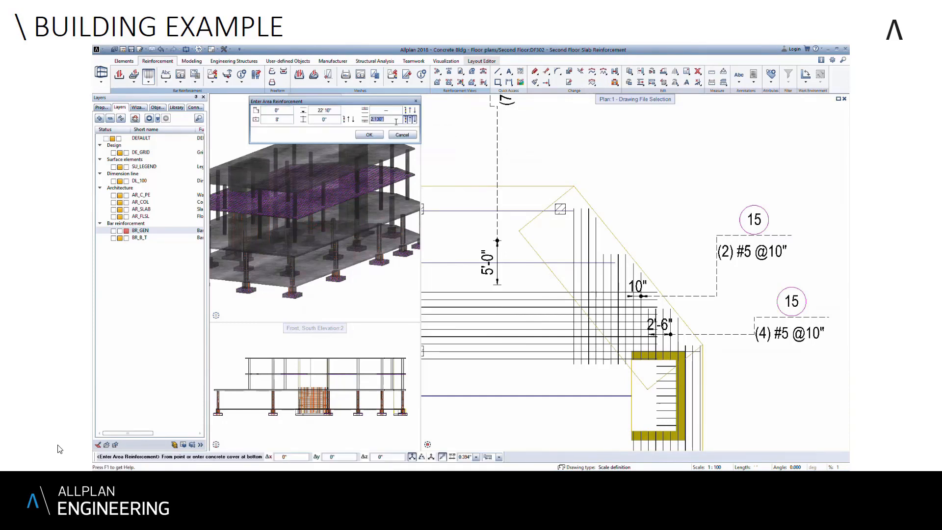
type("2 1/2")
left_click(369, 135)
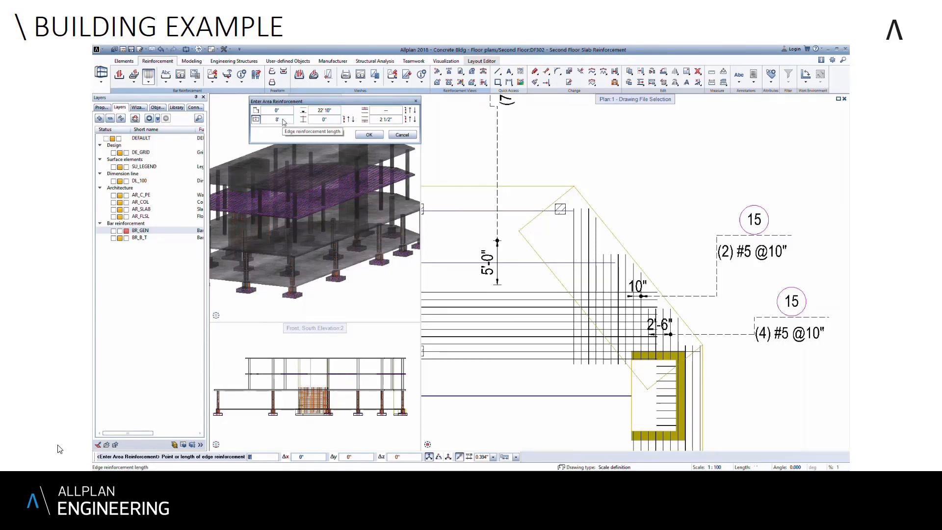
key("Return")
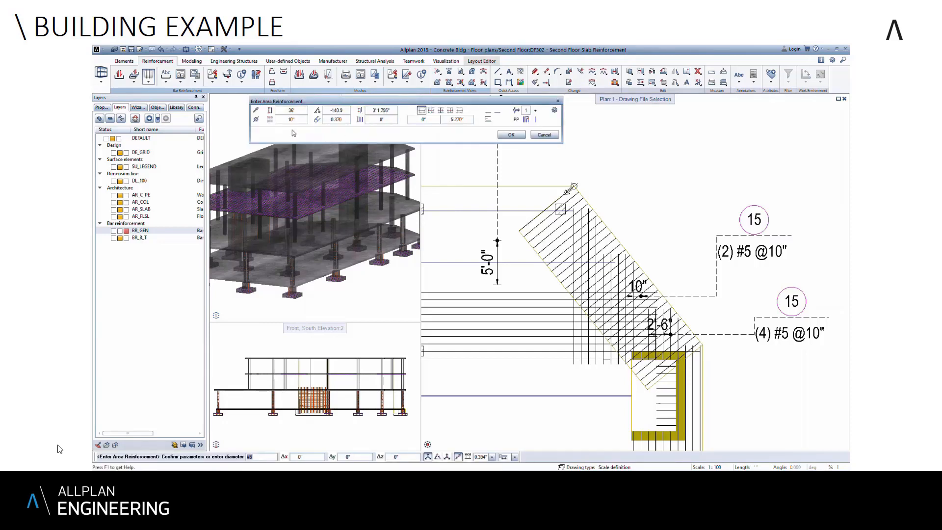
left_click(255, 120)
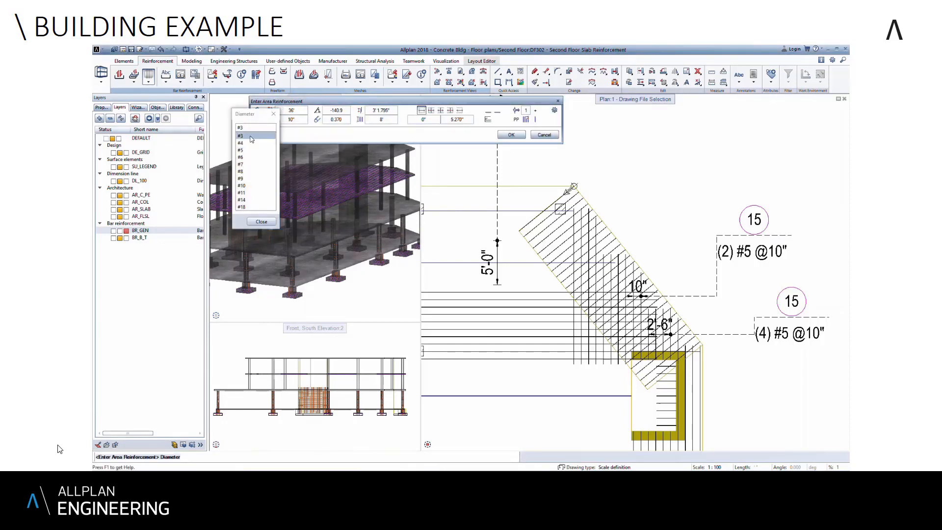
left_click(251, 140)
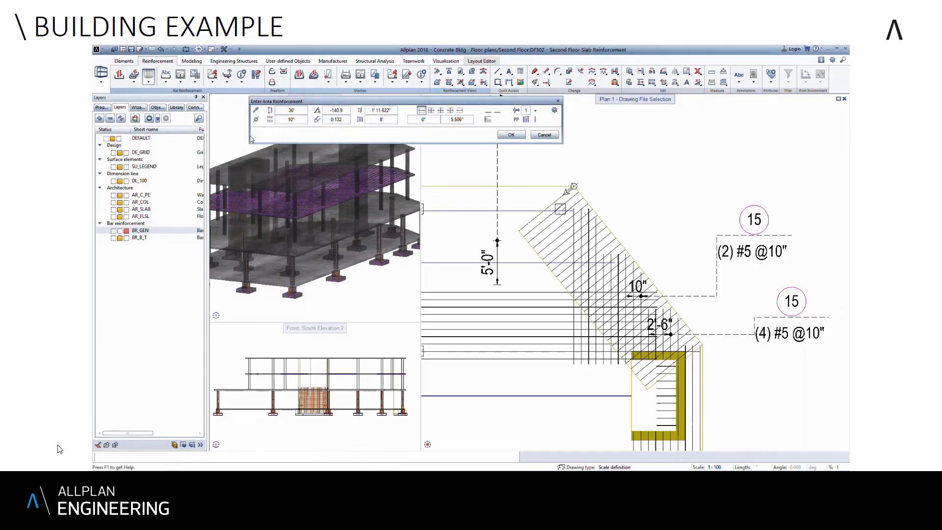
left_click(511, 135)
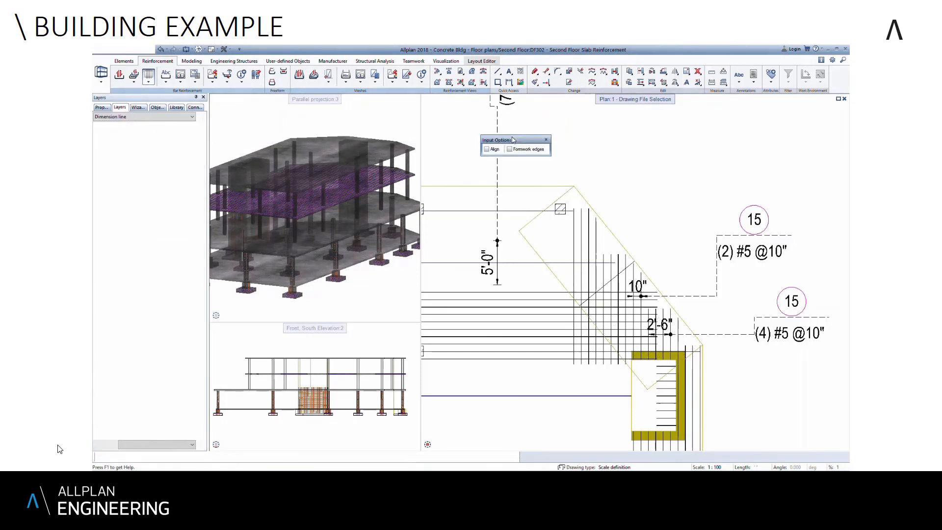
- Add a dimension line along the slanted edge reinforcement and place its label outside the slab's upper-right corner
left_click(560, 255)
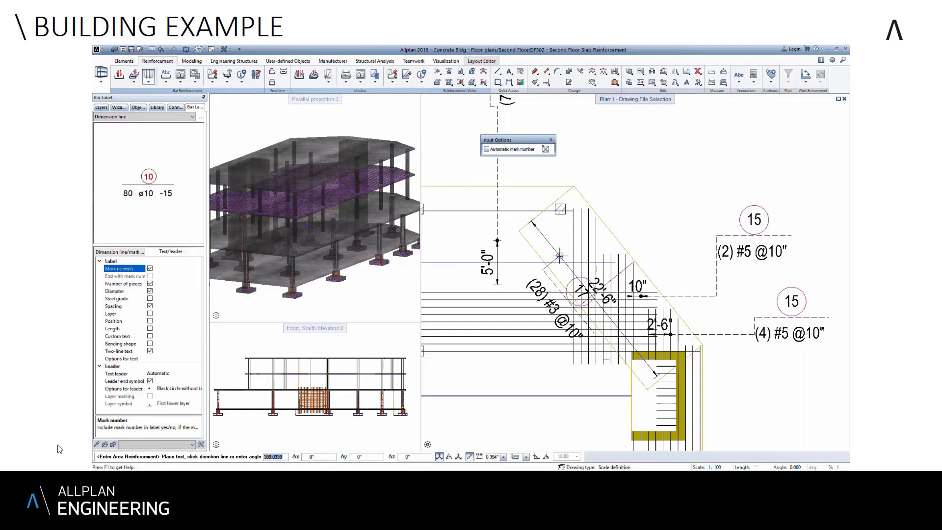
left_click(654, 146)
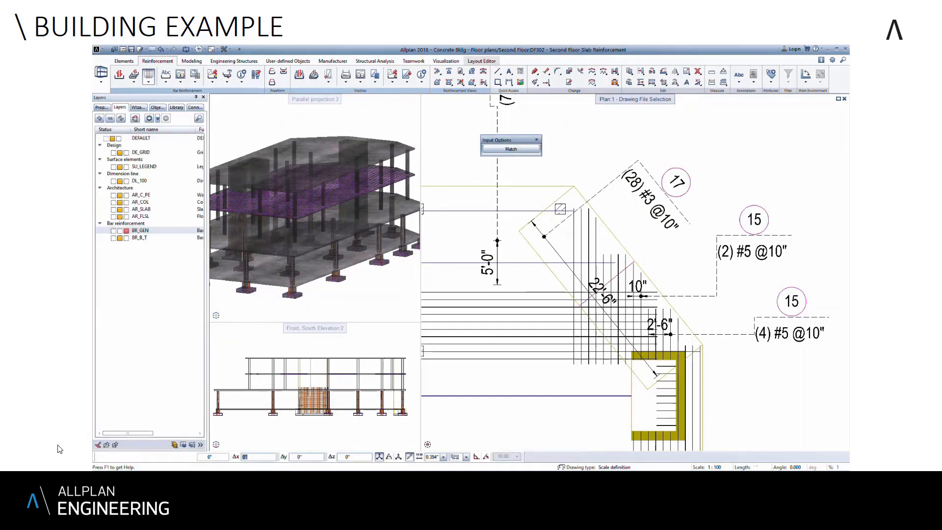
scroll(674, 214, "down", 3)
key("Escape")
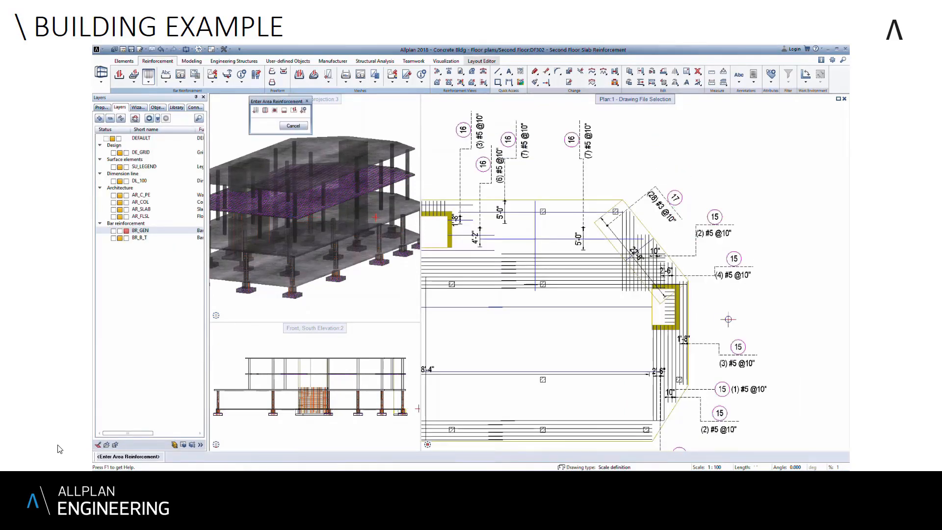
key("Escape")
scroll(731, 311, "down", 2)
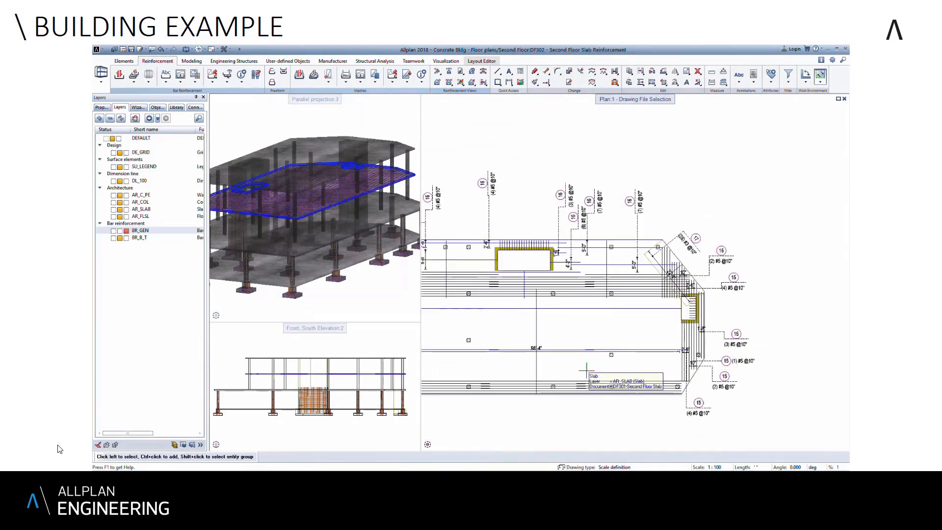
- Define an area reinforcement region around the interior column in the slab's lower-left bay, offset 4' from the column's outline
middle_click_drag(561, 365, 636, 336)
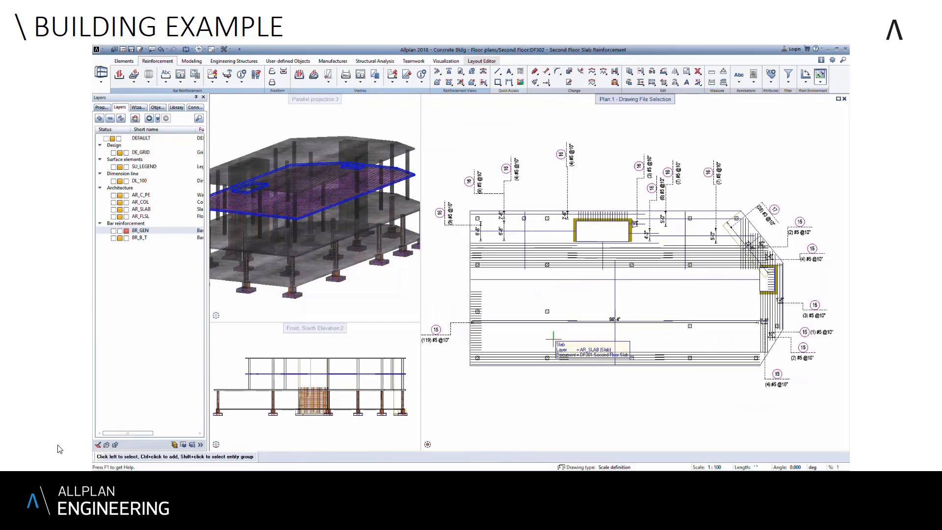
left_click(554, 337)
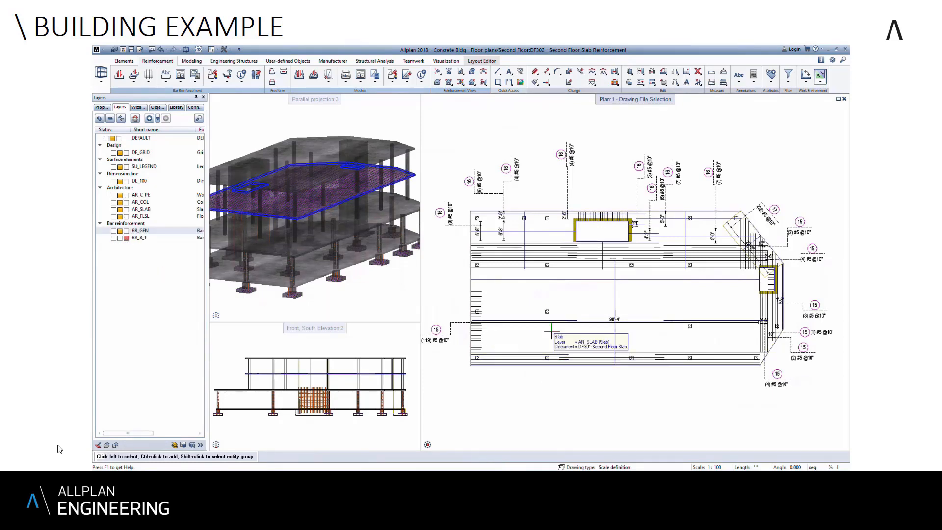
scroll(548, 319, "up", 5)
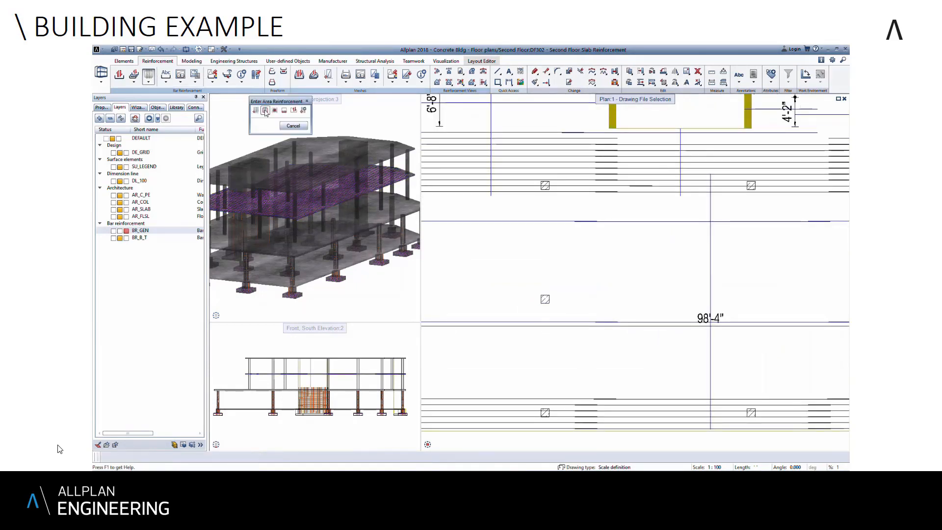
left_click(265, 111)
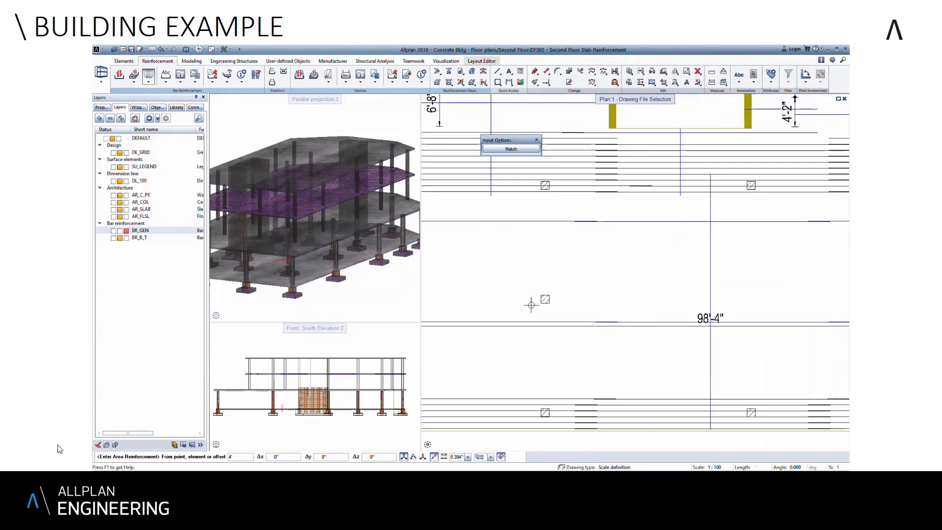
scroll(546, 312, "up", 3)
key("Escape")
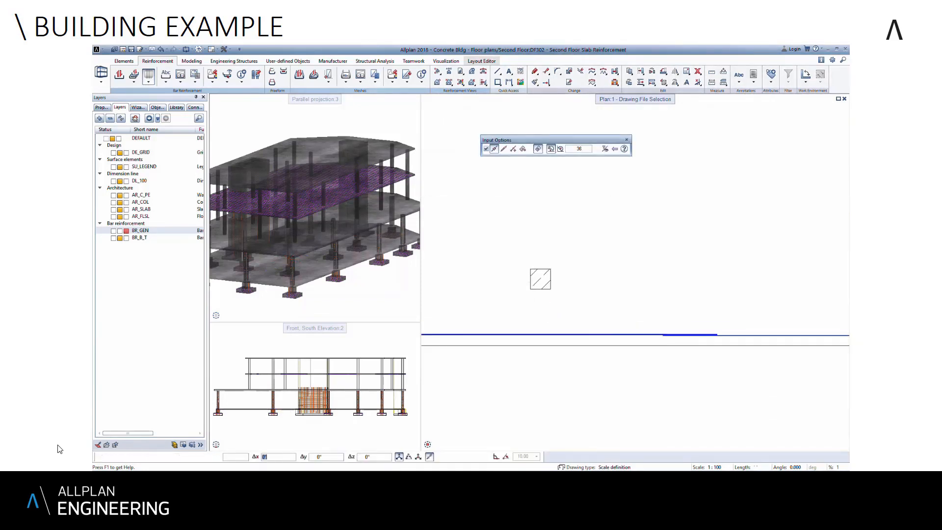
left_click(552, 269)
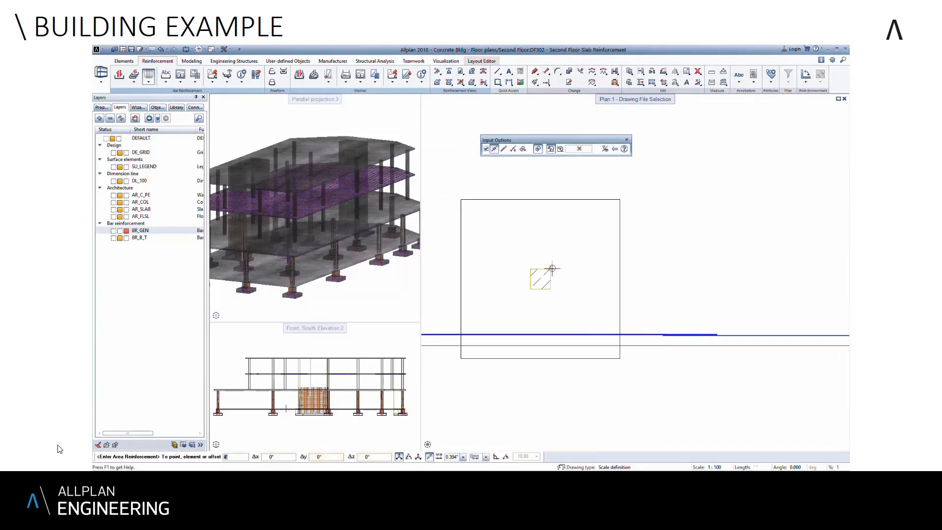
left_click(551, 269)
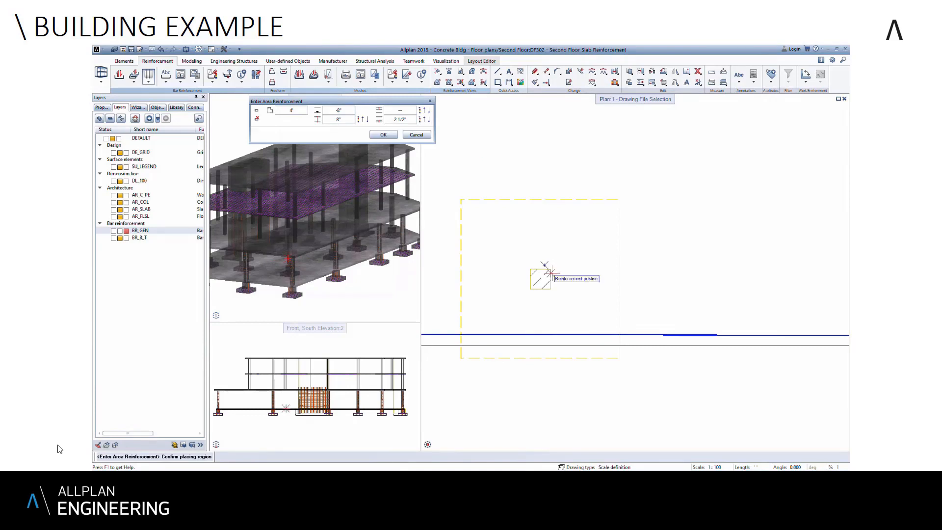
- Set the column region's layer elevation to 22'10" and its top concrete cover to 1 1/2", and confirm the region
scroll(550, 272, "down", 2)
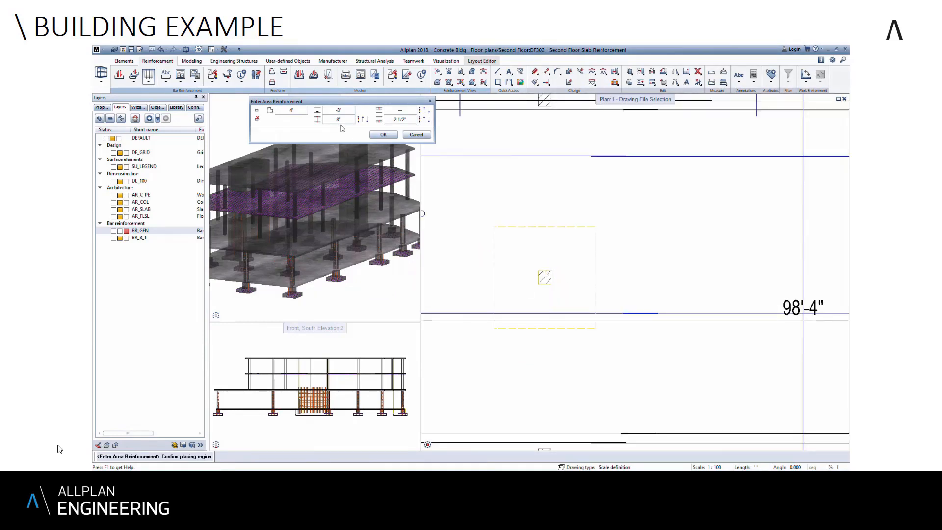
left_click(346, 111)
type("22'10")
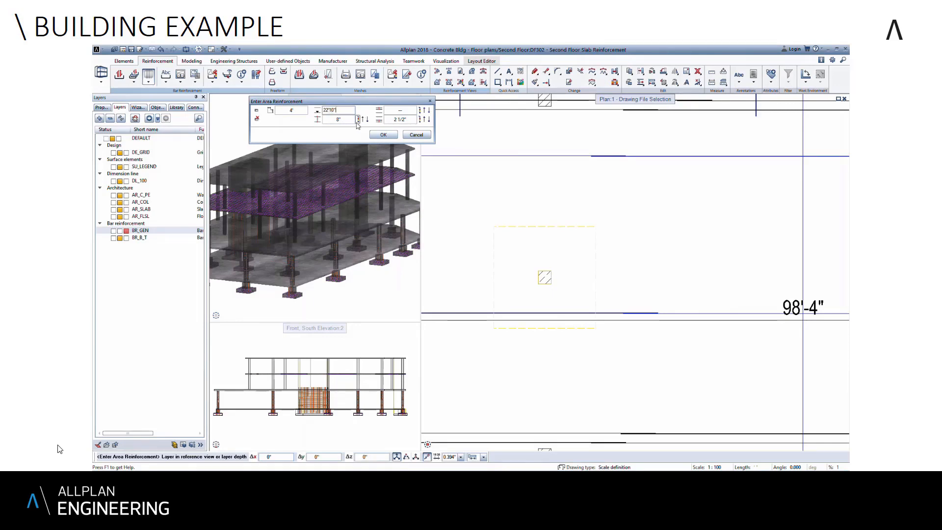
left_click(407, 111)
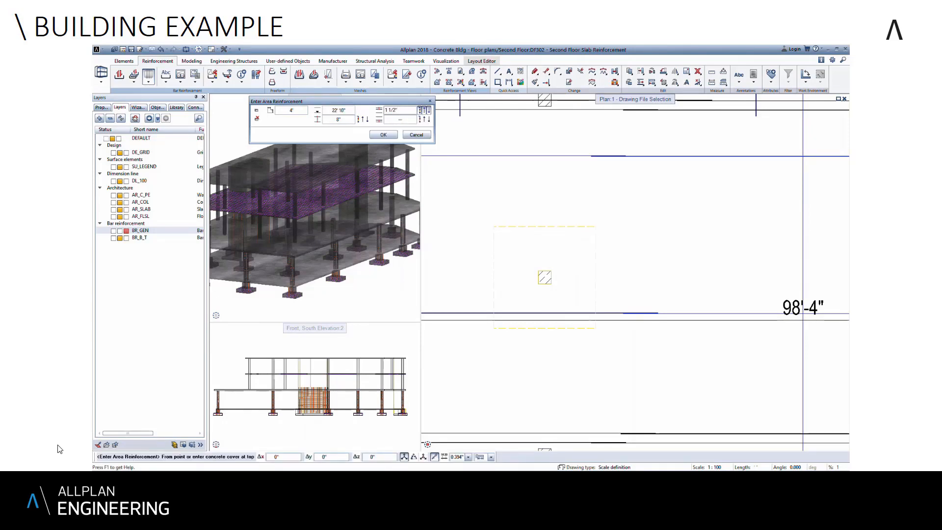
left_click(391, 138)
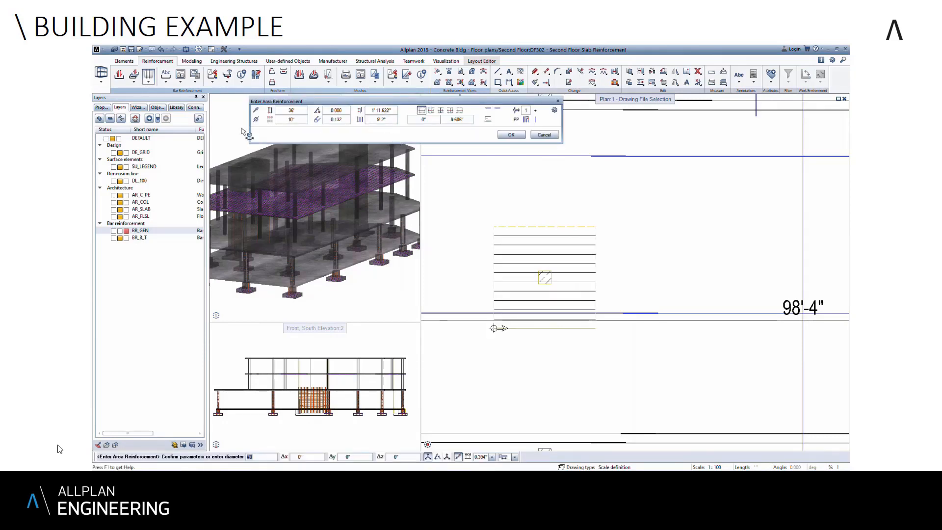
- Place #6 bars at 10" spacing as horizontal area reinforcement in the region around the column
left_click(255, 122)
left_click(241, 164)
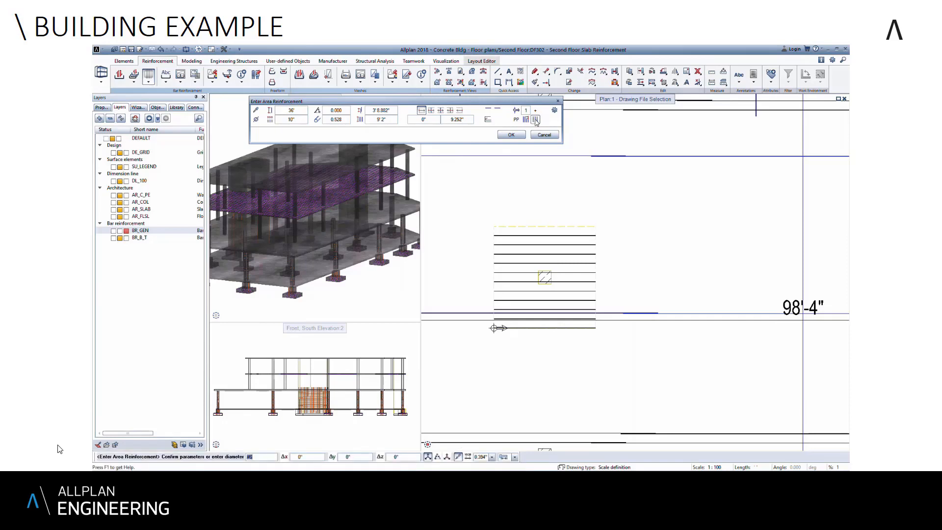
left_click(522, 135)
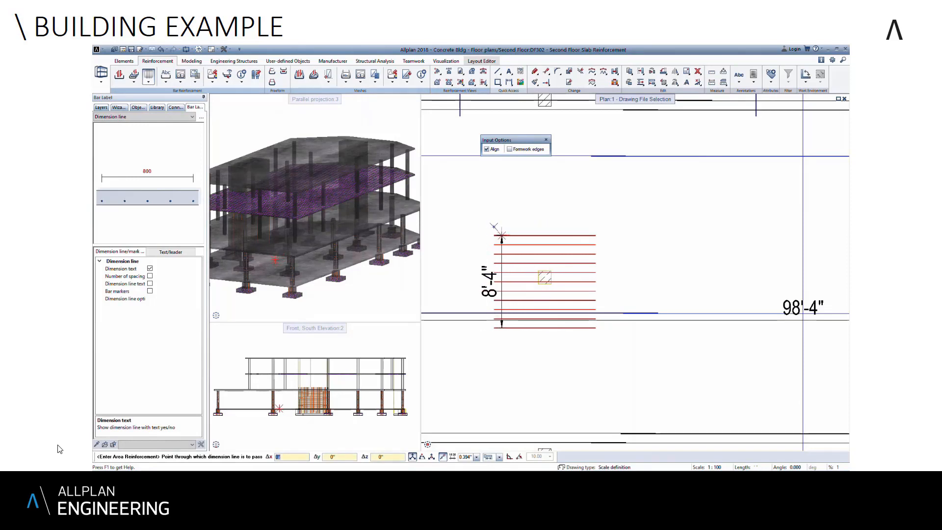
- Add a vertical dimension line near the left ends of the column's horizontal bars and place their label to its left
left_click(505, 235)
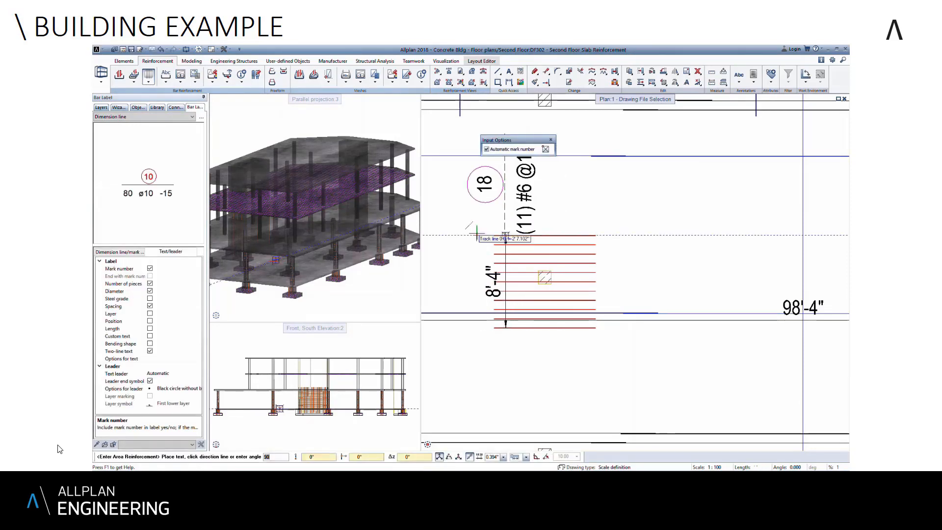
scroll(481, 236, "down", 2)
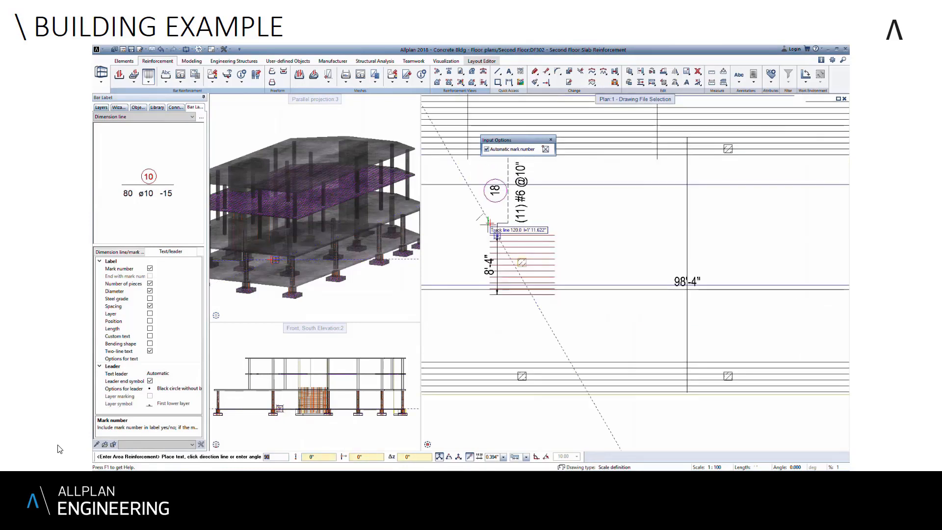
left_click(435, 248)
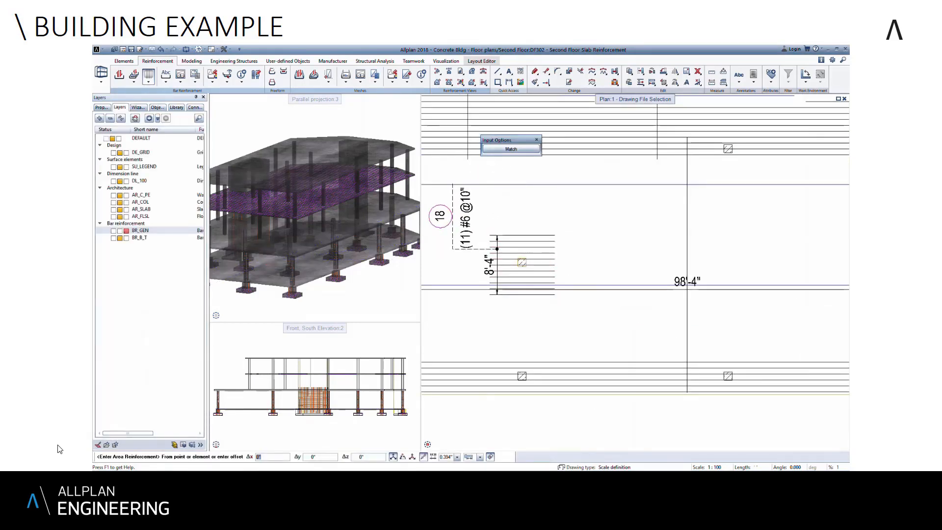
- Match the existing column reinforcement region and place a perpendicular layer of #6 bars at 8" spacing
left_click(511, 149)
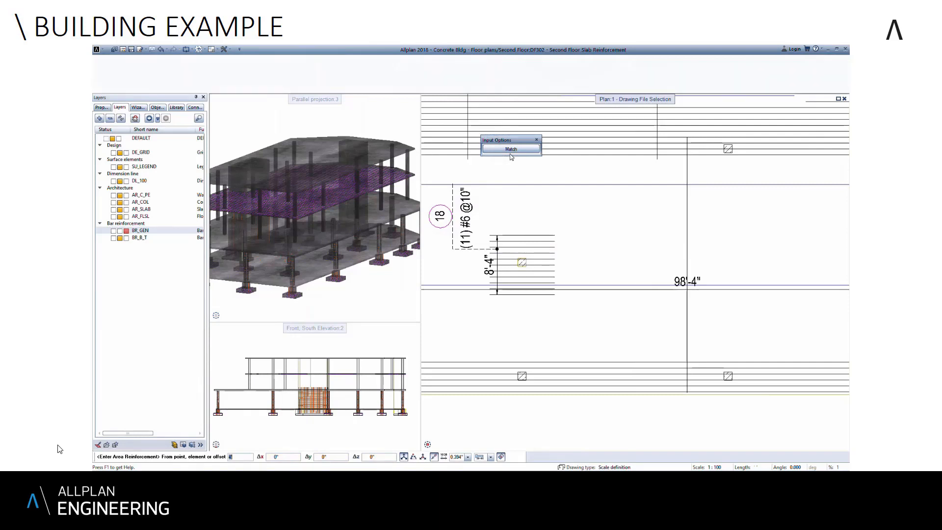
left_click(540, 249)
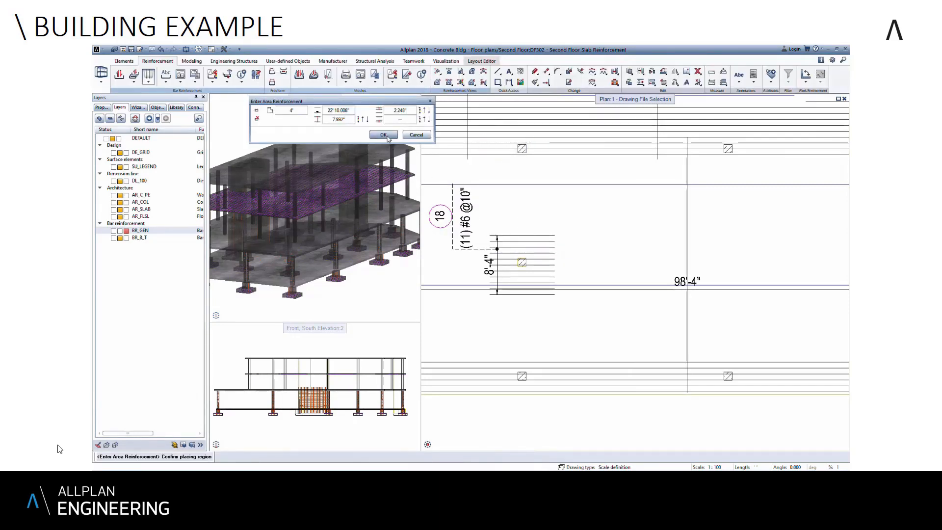
left_click(384, 135)
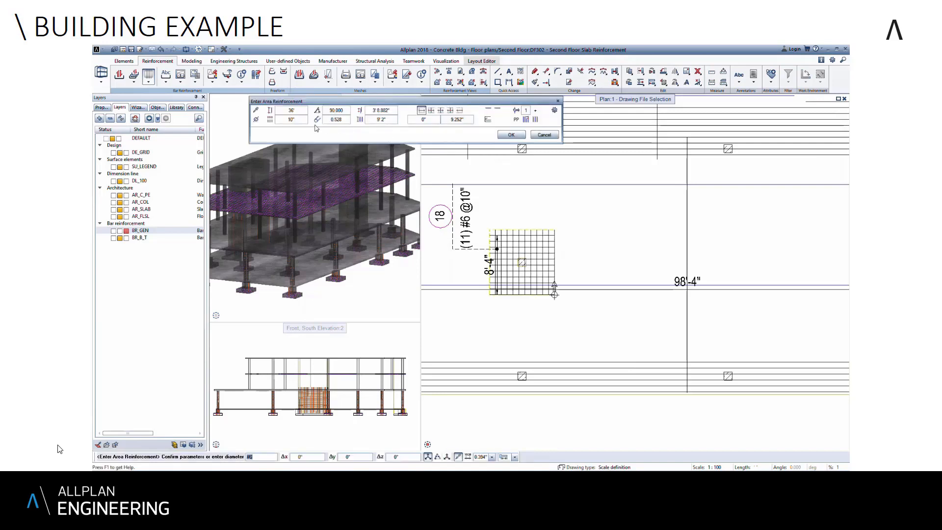
left_click(304, 120)
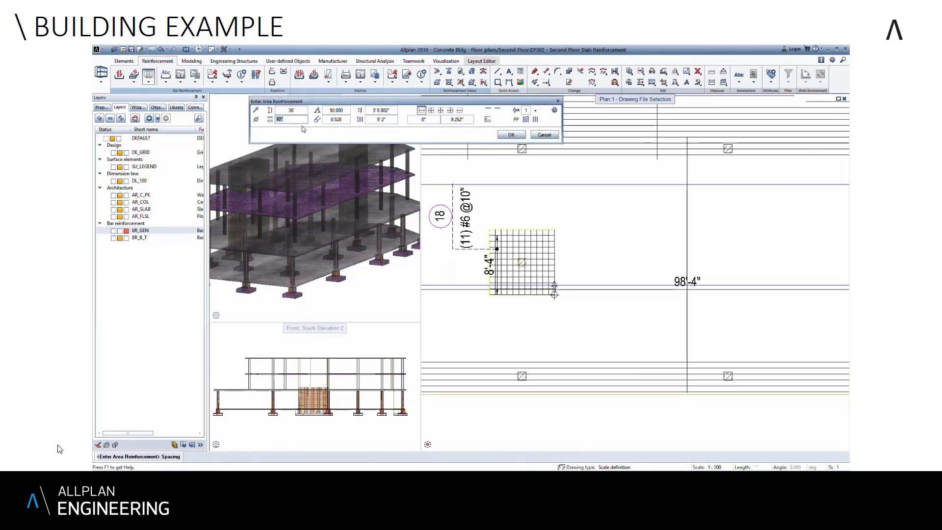
type("8")
key("Return")
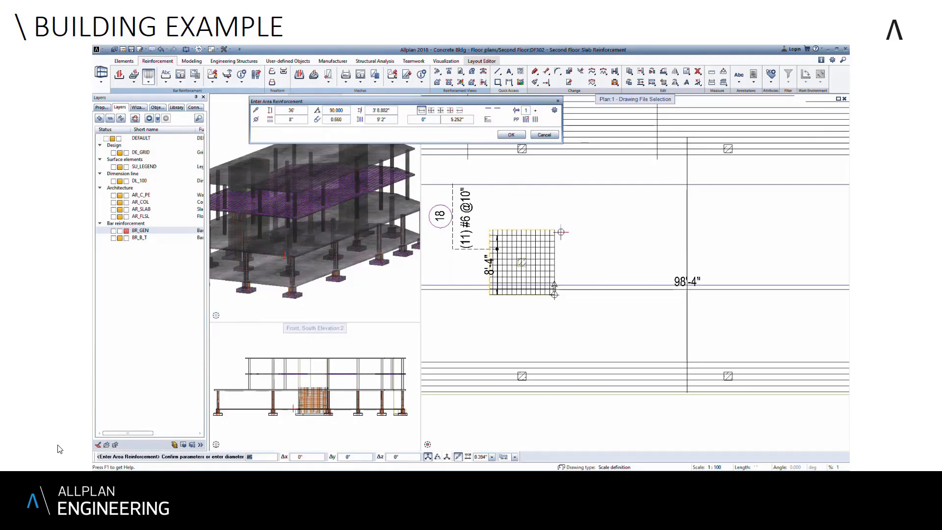
left_click(511, 135)
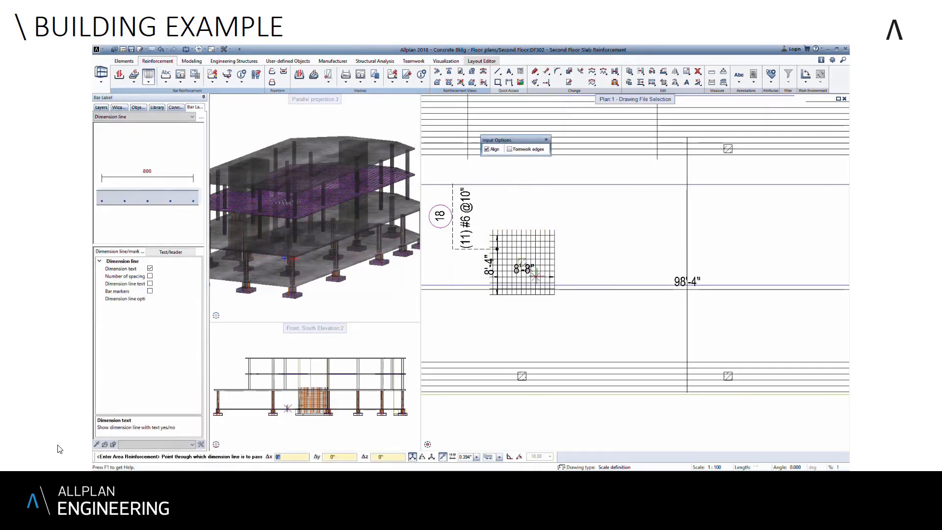
- Add a dimension line across the column's vertical bars near their lower ends and place their label below the bar grid
scroll(535, 279, "up", 3)
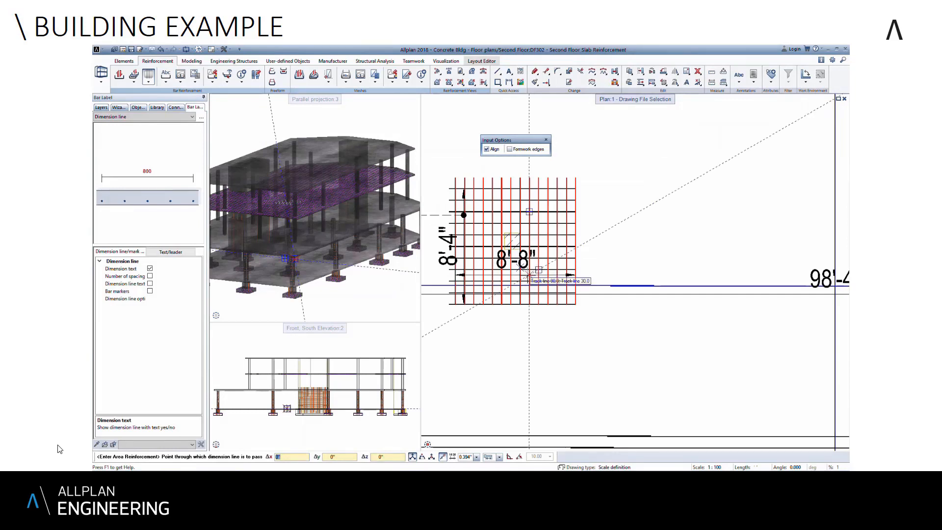
left_click(529, 211)
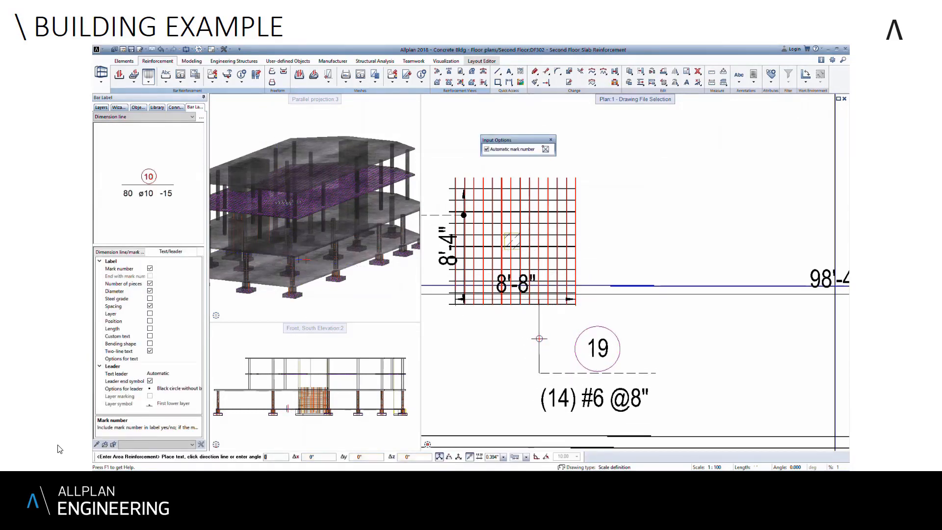
left_click(543, 337)
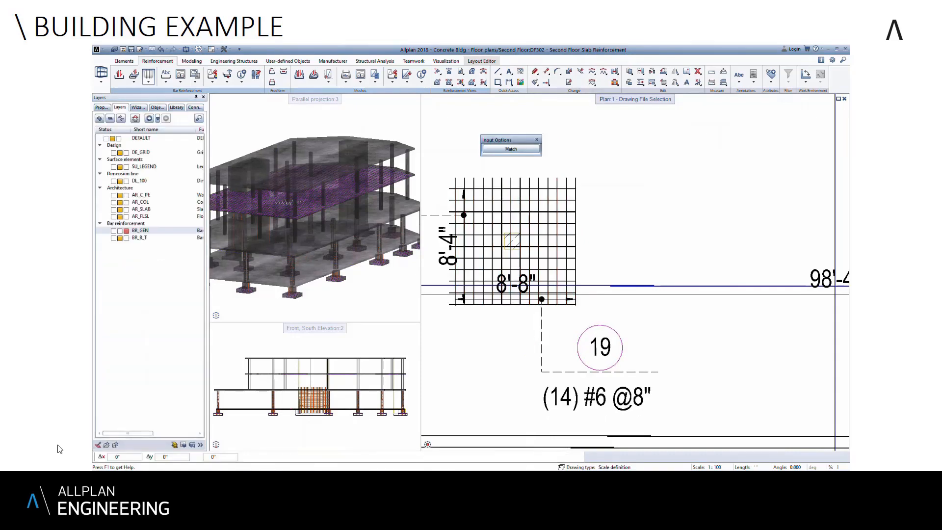
scroll(545, 338, "down", 2)
middle_click_drag(610, 256, 630, 251)
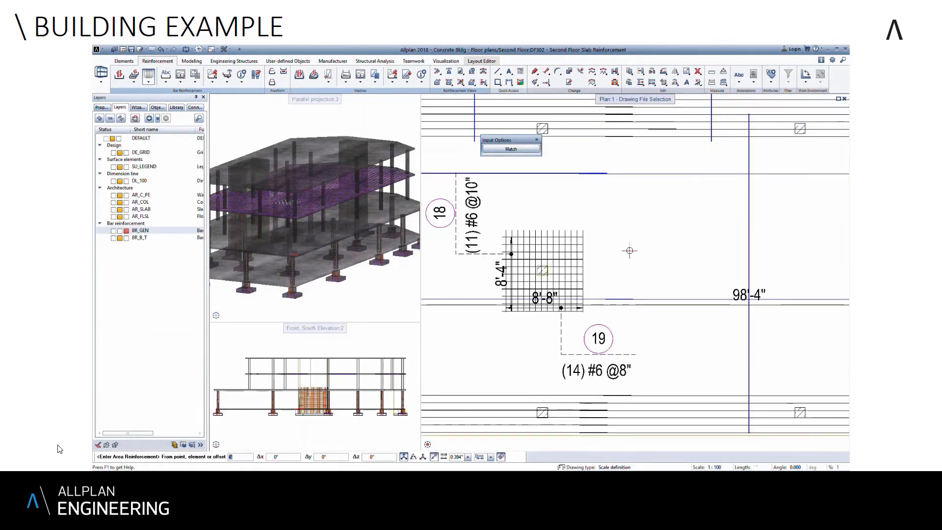
key("Escape")
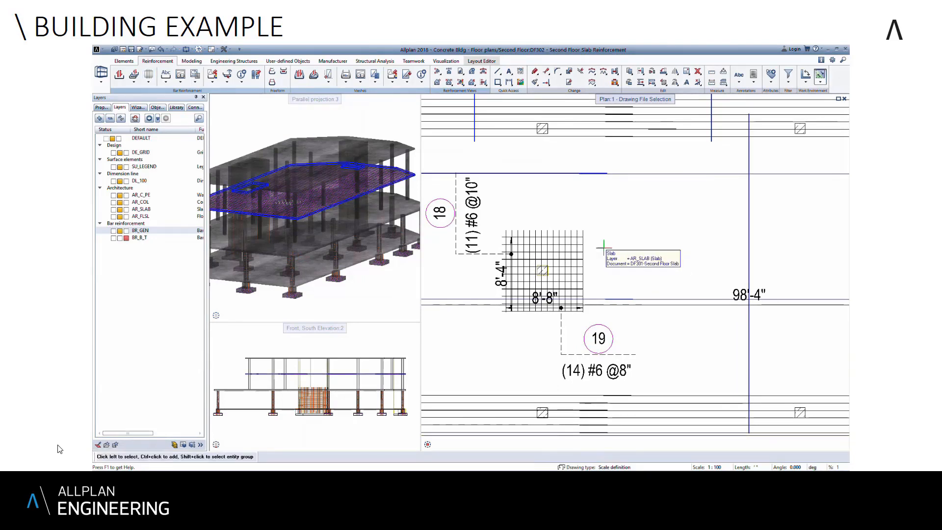
- Examine the completed slab plan and the second floor slab's reinforcement up close in the 3D view
scroll(603, 250, "down", 2)
scroll(604, 251, "down", 3)
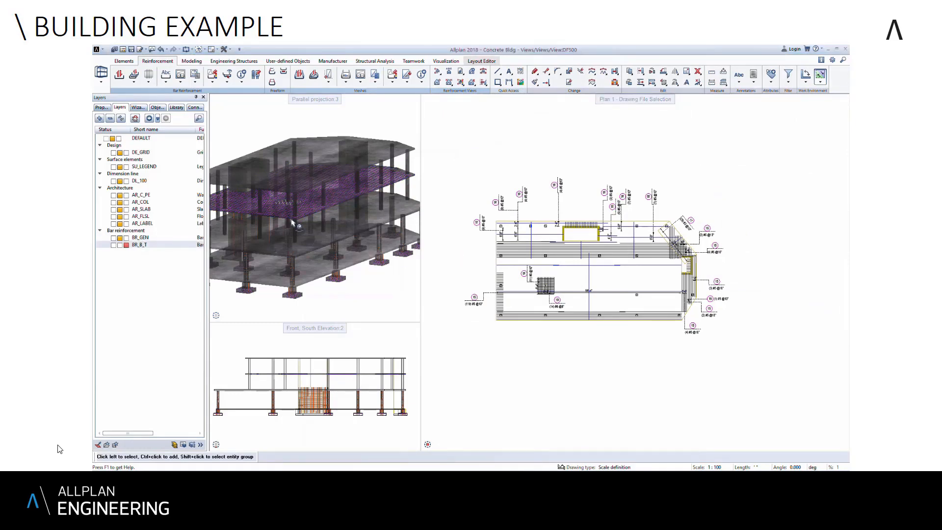
scroll(292, 223, "up", 5)
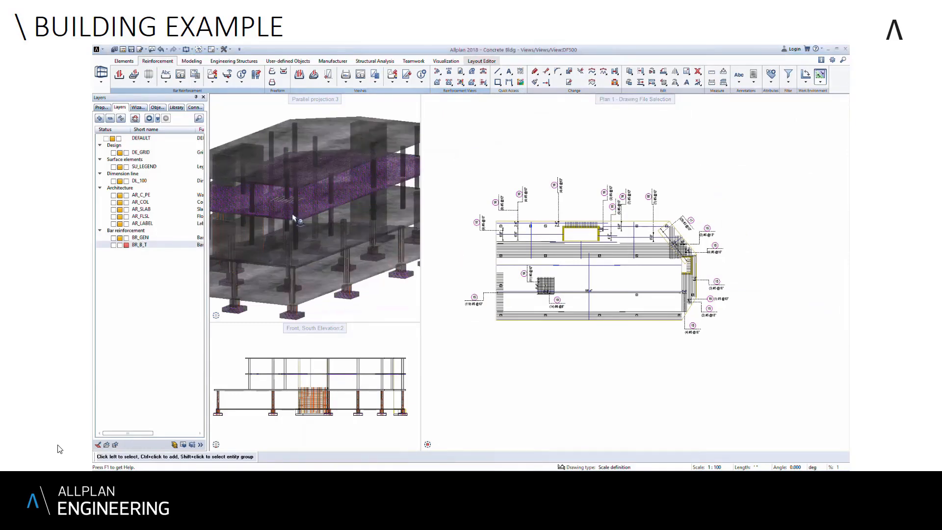
mouse_move(316, 213)
left_mouse_down()
mouse_move(323, 192)
mouse_move(314, 182)
mouse_move(267, 175)
mouse_move(286, 160)
mouse_move(300, 166)
mouse_move(313, 208)
left_mouse_up()
middle_click_drag(315, 208, 322, 251)
scroll(320, 250, "down", 2)
left_click_drag(316, 195, 320, 203)
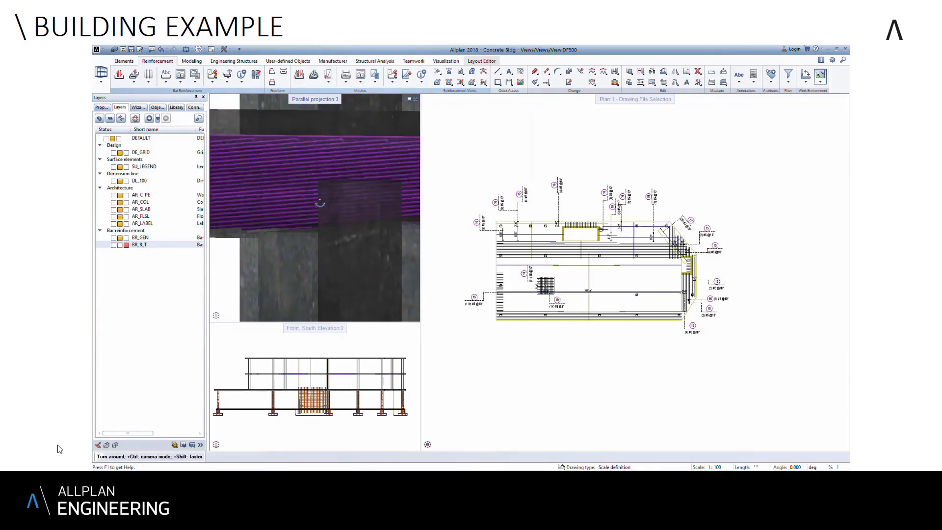
left_click_drag(277, 165, 305, 187)
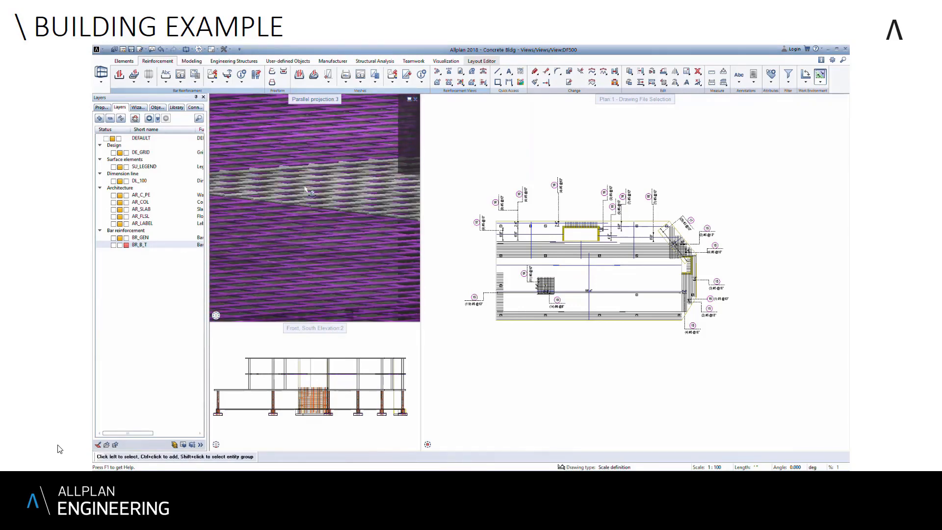
scroll(320, 198, "down", 3)
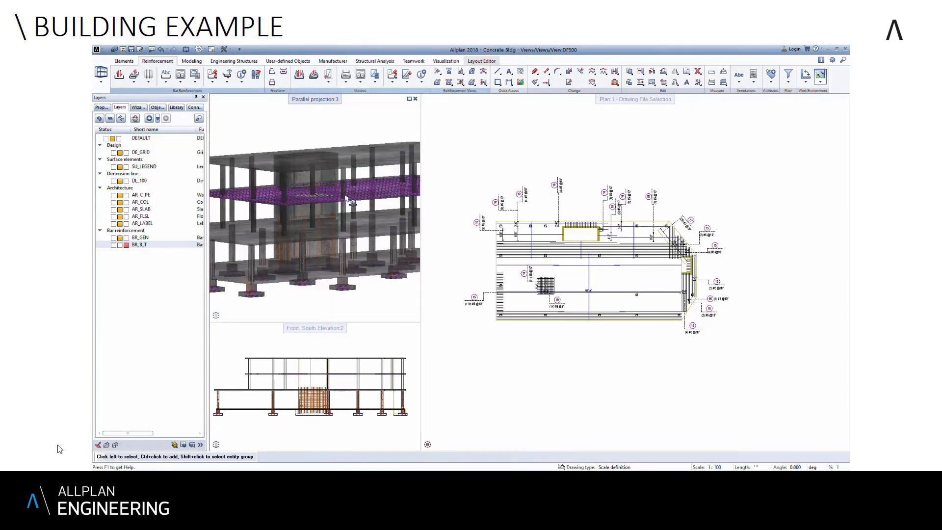
- Inspect the second floor slab's bars in 3D from several angles, including beside the concrete walls and along the slab edges
middle_click_drag(321, 198, 283, 200)
left_click_drag(324, 196, 338, 275)
middle_click_drag(323, 207, 356, 328)
middle_click_drag(241, 118, 373, 339)
left_click_drag(347, 236, 348, 238)
scroll(349, 237, "down", 4)
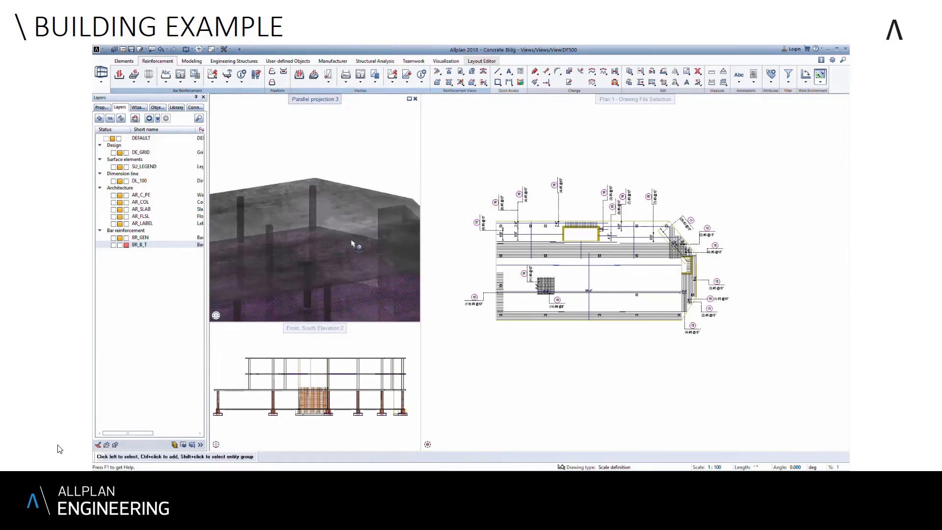
scroll(346, 298, "up", 3)
left_click_drag(346, 298, 406, 275)
scroll(310, 262, "down", 4)
scroll(376, 279, "up", 5)
scroll(318, 286, "up", 3)
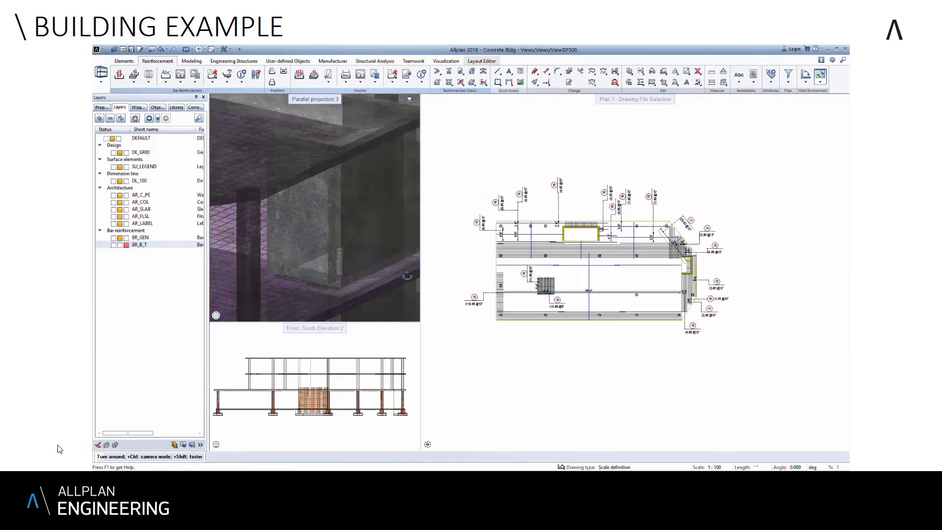
left_click_drag(299, 278, 179, 273)
left_click_drag(373, 262, 444, 261)
left_click_drag(324, 268, 274, 258)
scroll(354, 243, "up", 3)
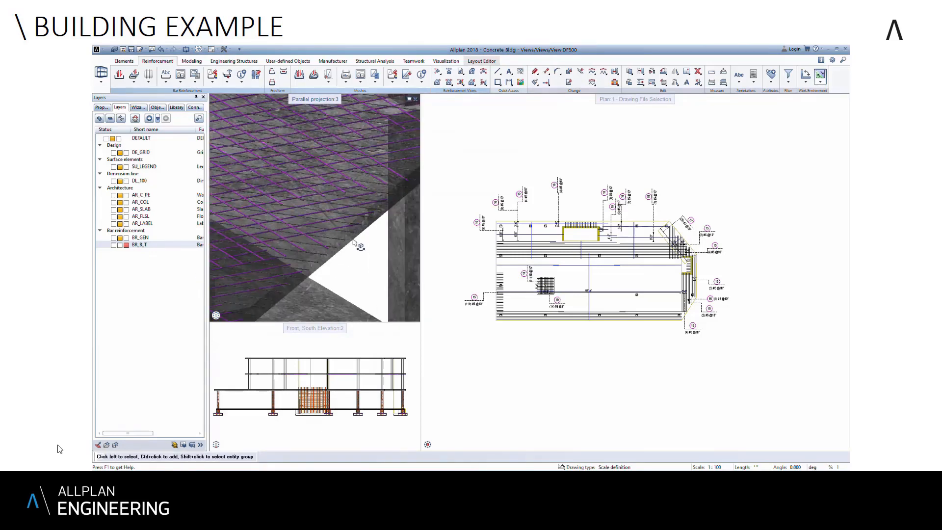
- Check the reinforced slab corners from farther out in 3D and restore the southwest isometric view of the whole building
mouse_move(341, 255)
left_mouse_down()
mouse_move(381, 256)
mouse_move(340, 250)
left_mouse_up()
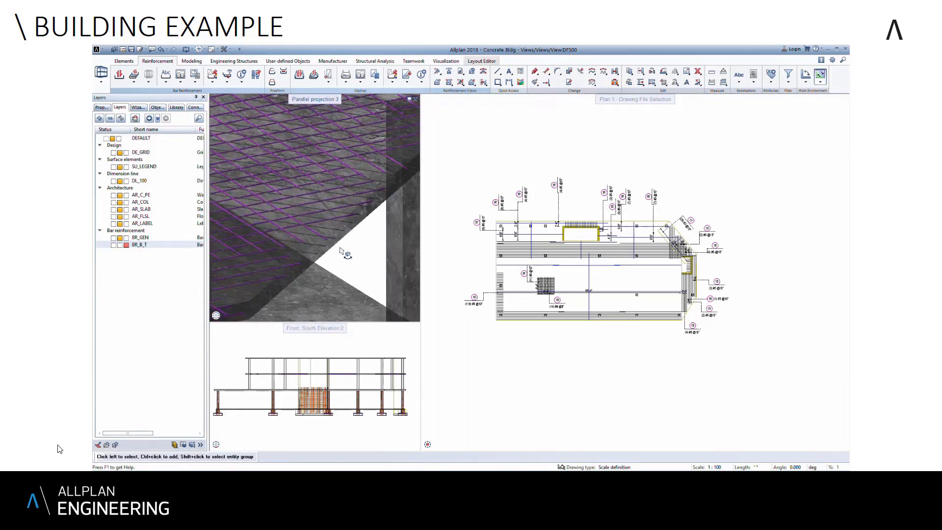
scroll(342, 252, "down", 5)
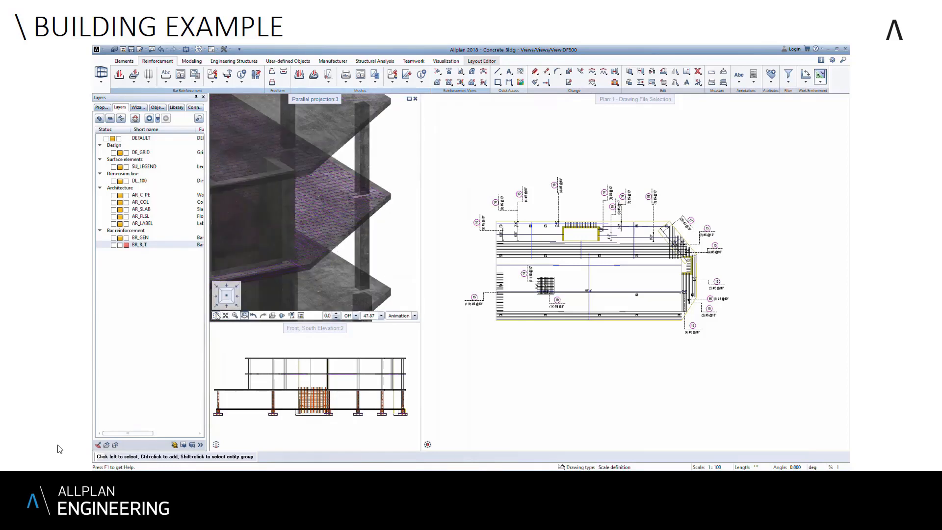
left_click(216, 307)
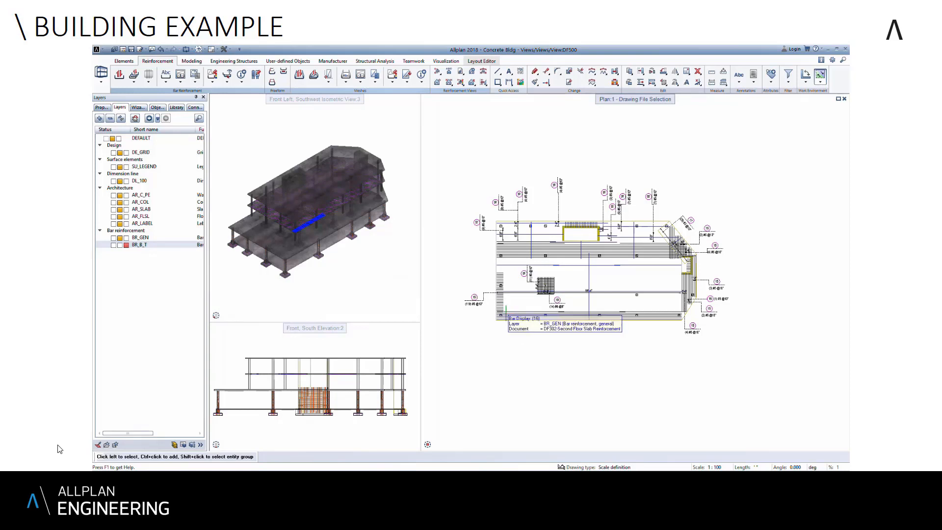
- Generate the "Reinforcement schedule - bending shapes" report, review its bar marks for the first floor and foundation, and close it
left_click(200, 80)
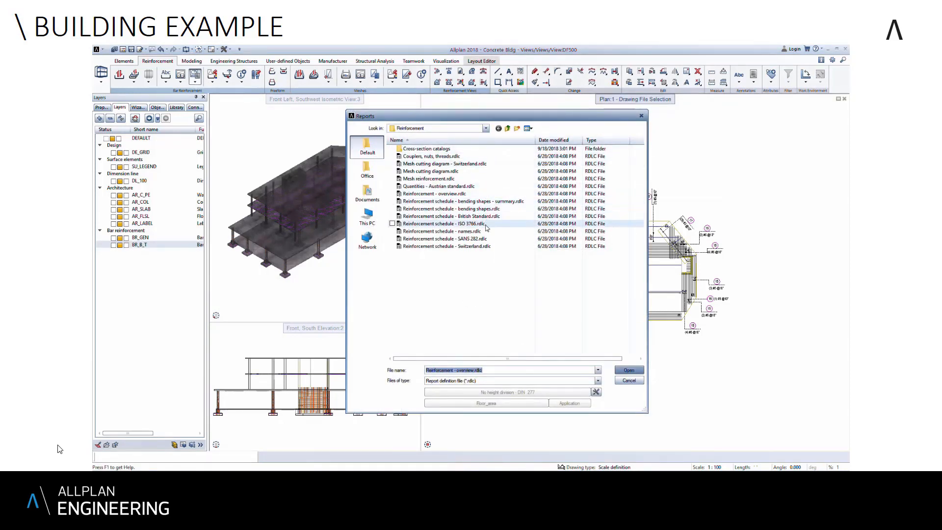
left_click(471, 209)
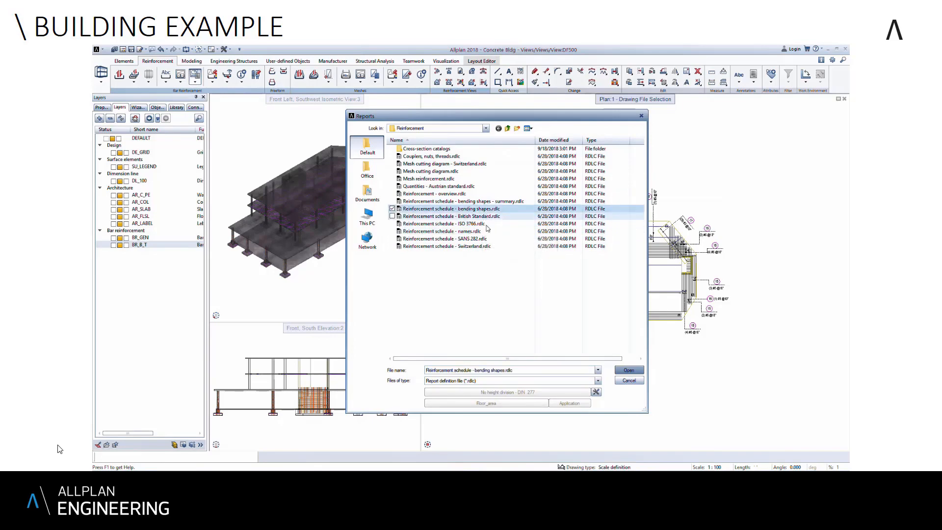
left_click(631, 374)
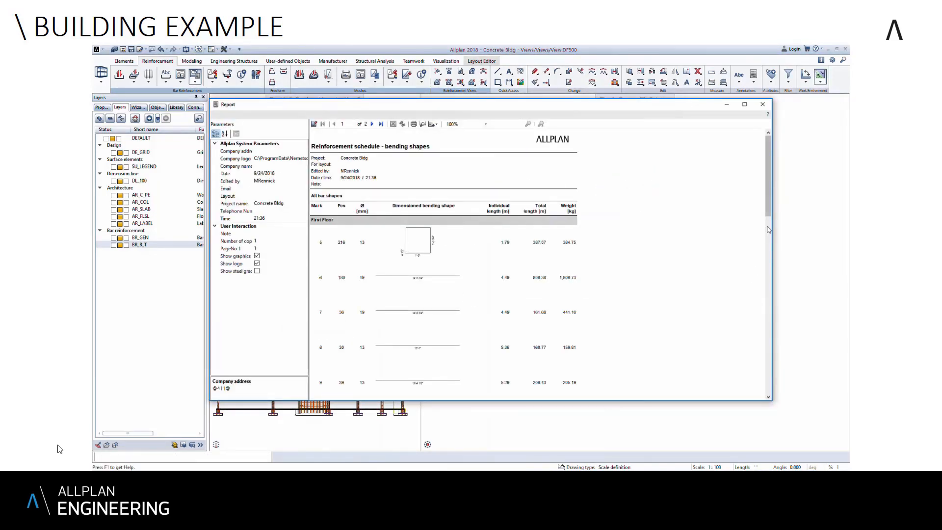
left_click_drag(773, 215, 762, 282)
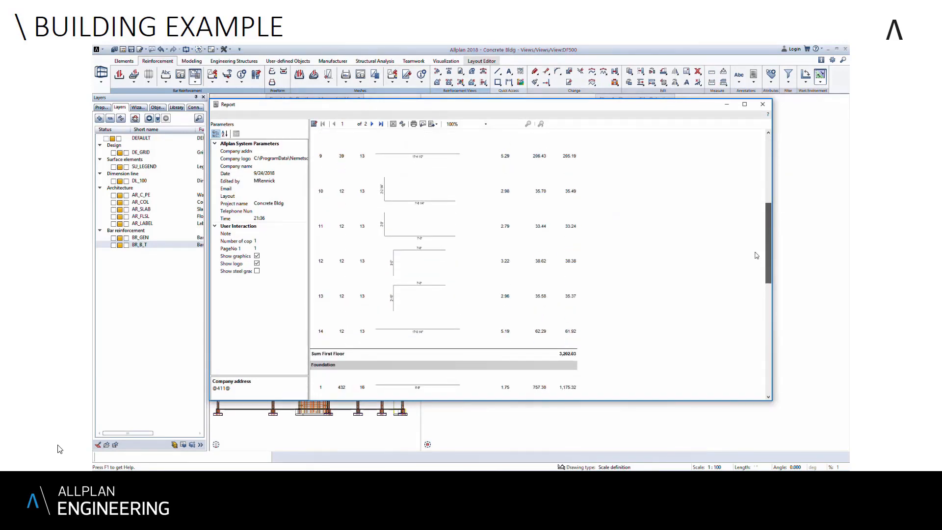
left_click(763, 104)
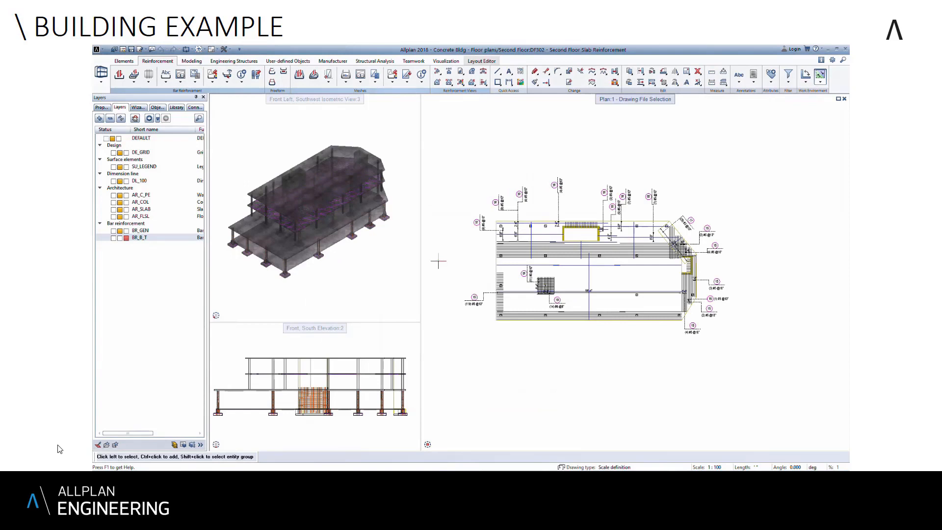
- Place the associative legend "40 Bar schedule - bending shapes" to the right of the slab plan and check its entries up close
left_click(193, 85)
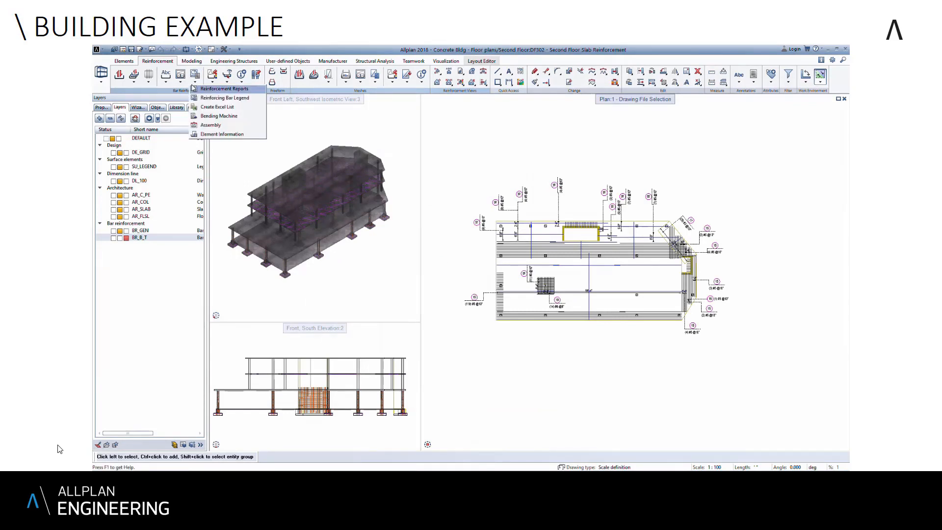
left_click(209, 98)
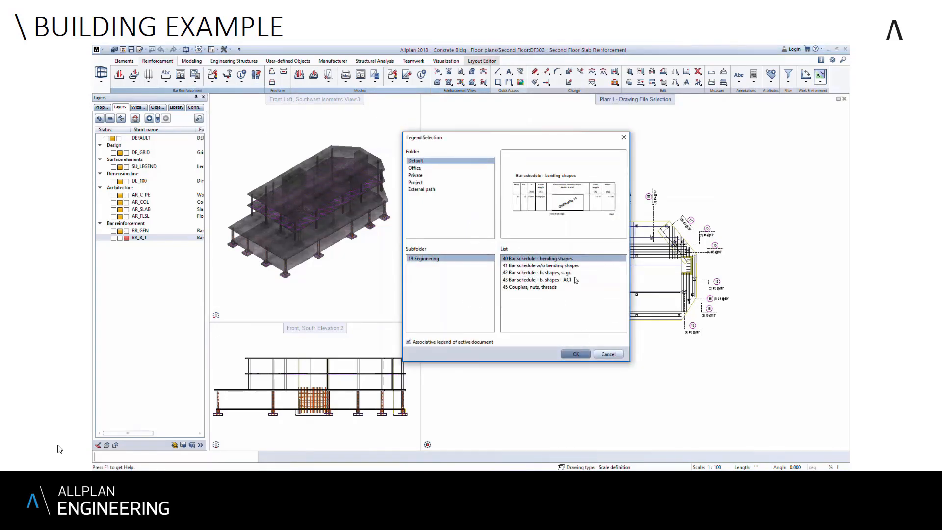
left_click(576, 354)
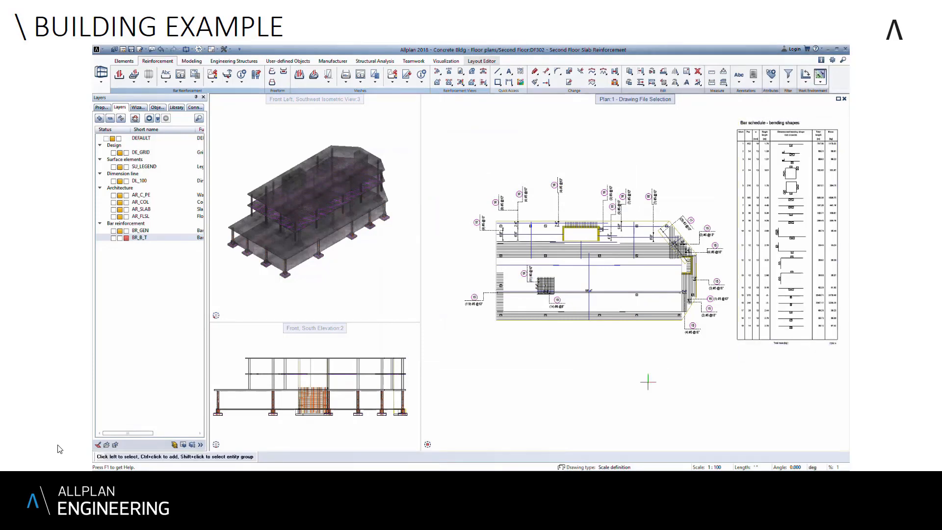
scroll(801, 152, "up", 7)
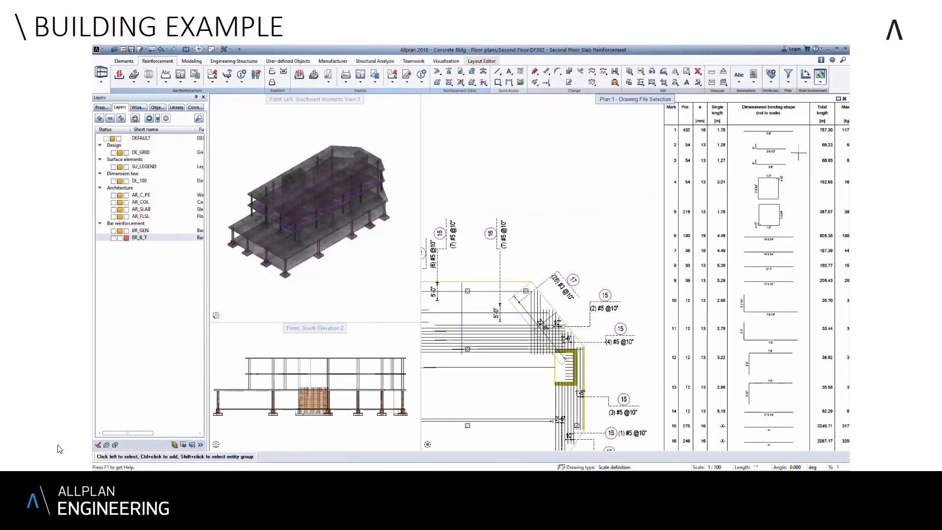
scroll(786, 149, "down", 3)
scroll(746, 300, "down", 3)
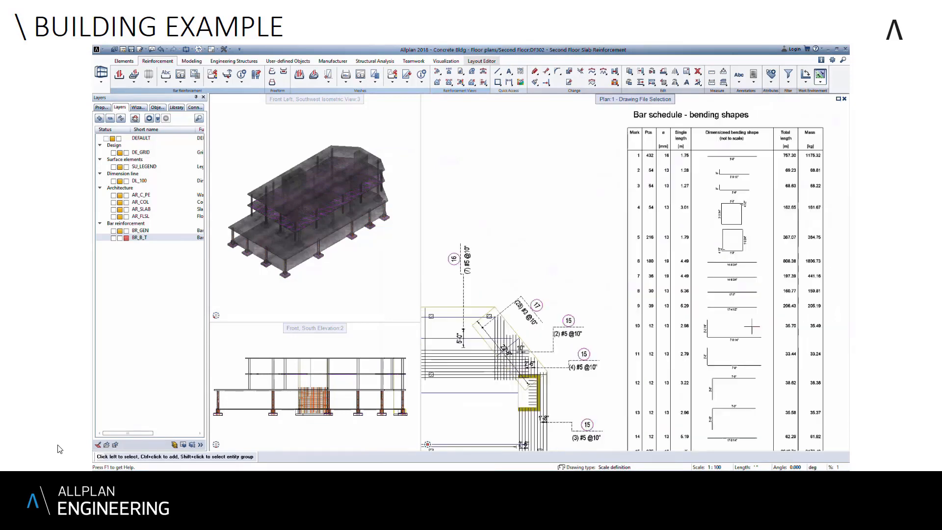
scroll(735, 294, "down", 2)
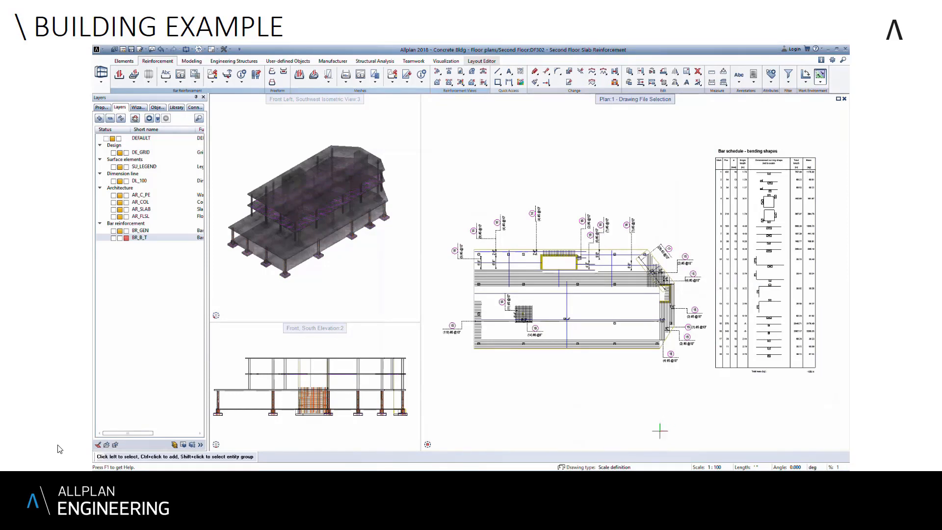
- Switch to the Second Floor Slab Reinforcement layout and start placing drawing files on the sheet as a layout element
left_click(469, 60)
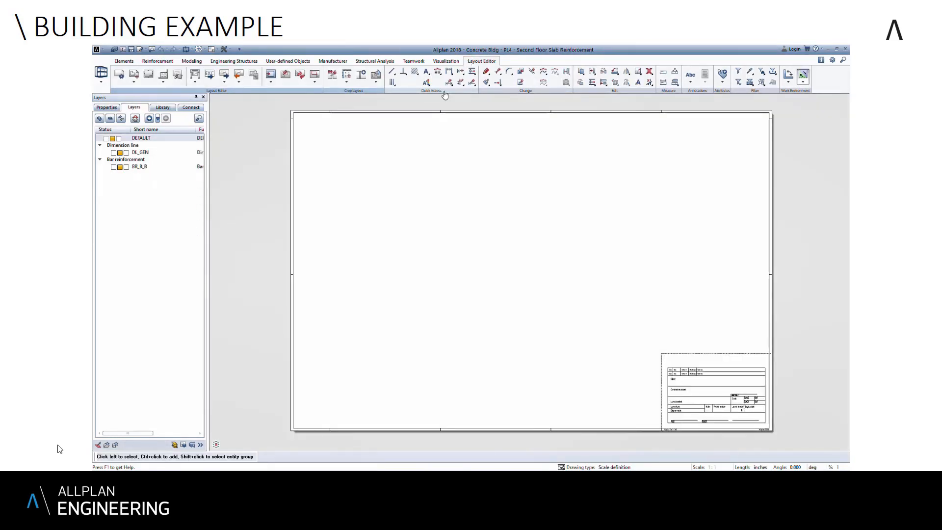
left_click(135, 74)
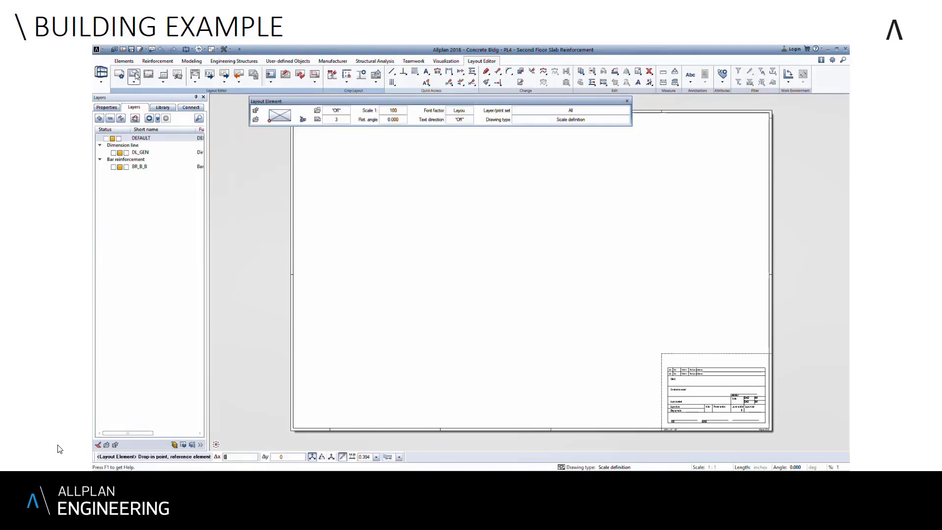
left_click(303, 120)
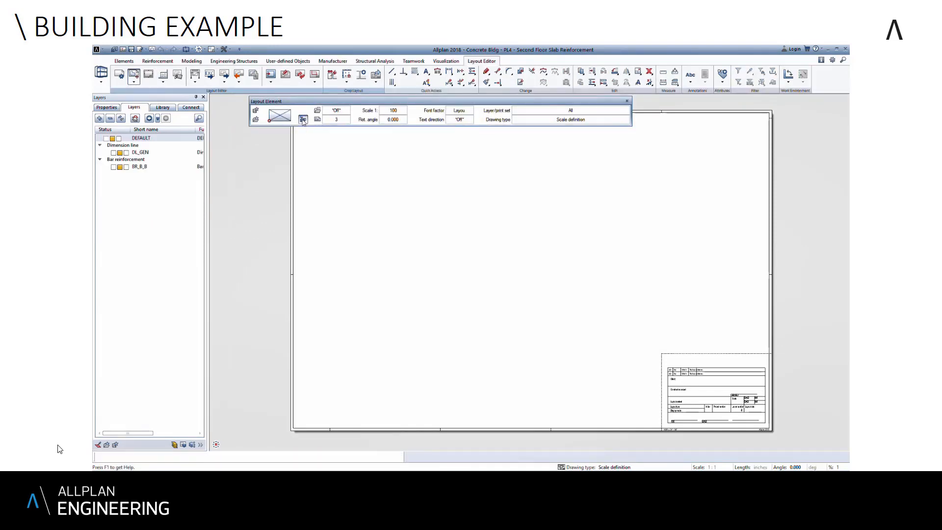